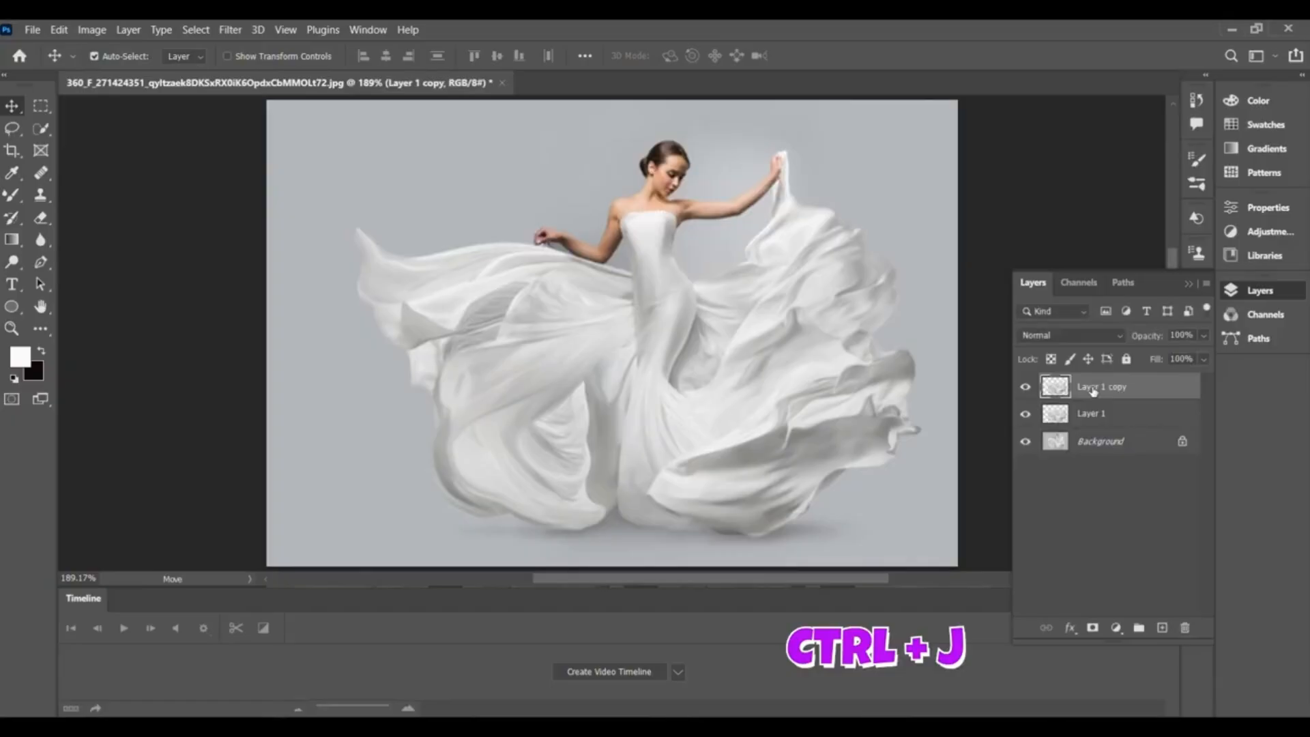
Darken Layer 1 copy with Levels, setting the black input to 130 and the midtones to 1.12
{"action": "key", "text": "ctrl+l"}
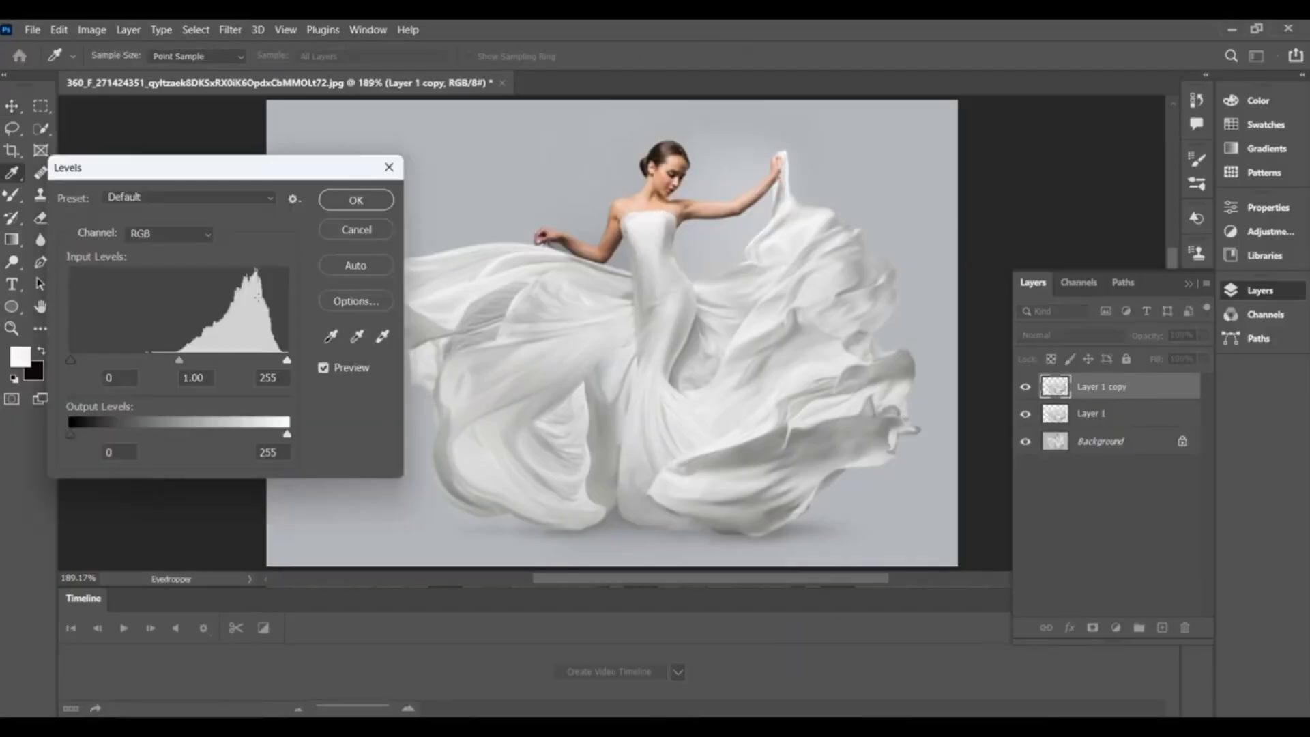
{"action": "left_click", "coordinate": [266, 196]}
{"action": "left_click", "coordinate": [202, 387]}
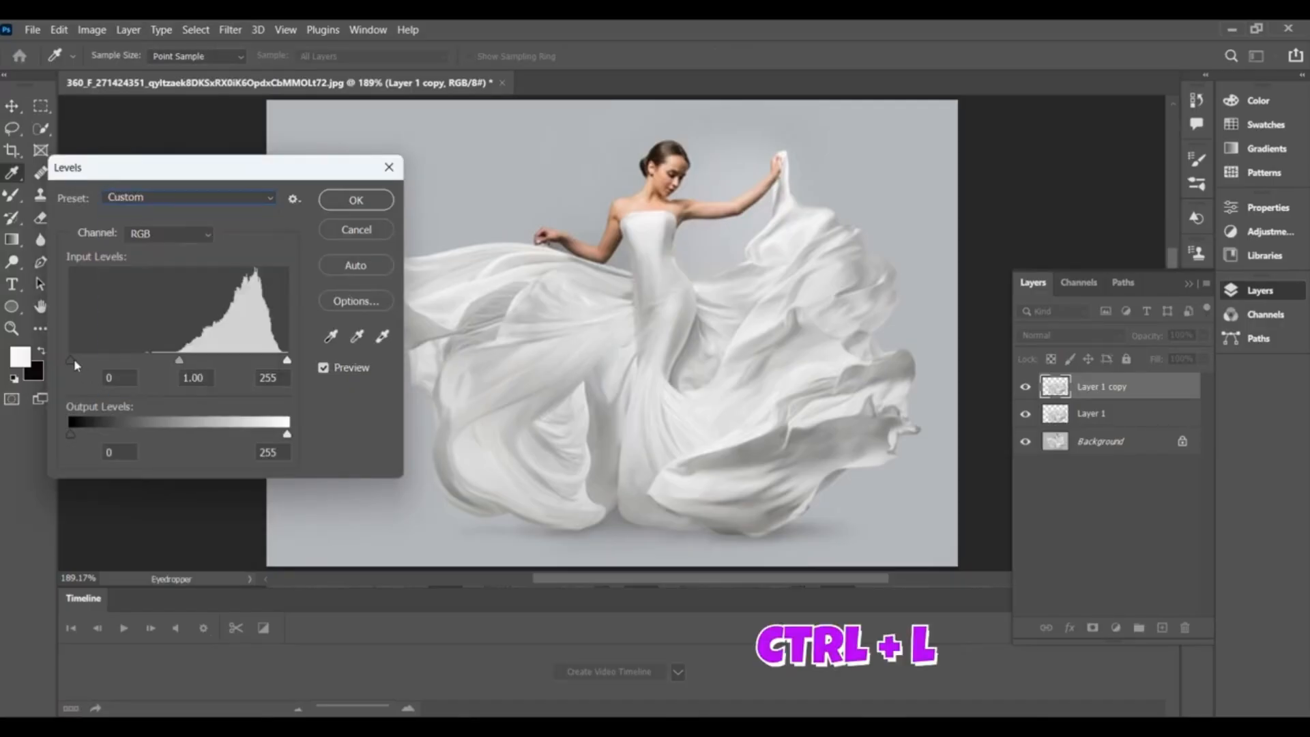
{"action": "left_click_drag", "start_coordinate": [73, 359], "coordinate": [182, 375]}
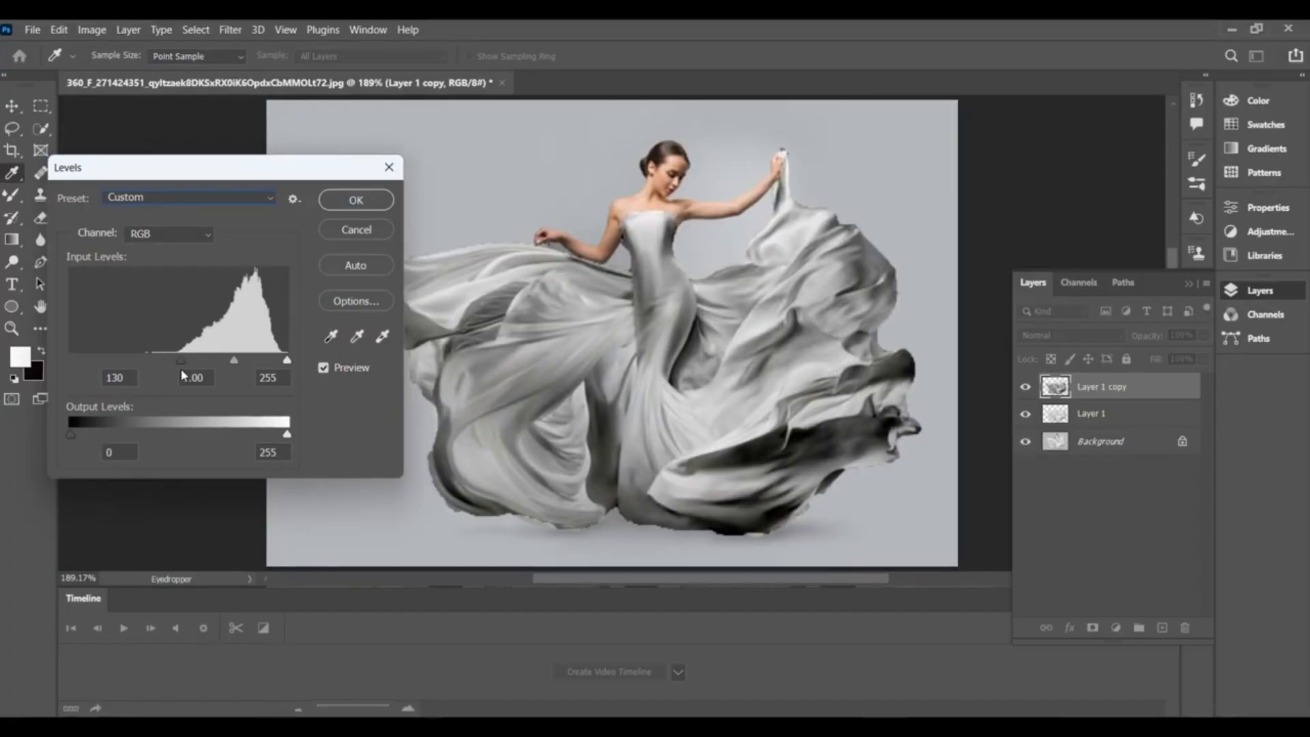
{"action": "left_click_drag", "start_coordinate": [182, 370], "coordinate": [231, 366]}
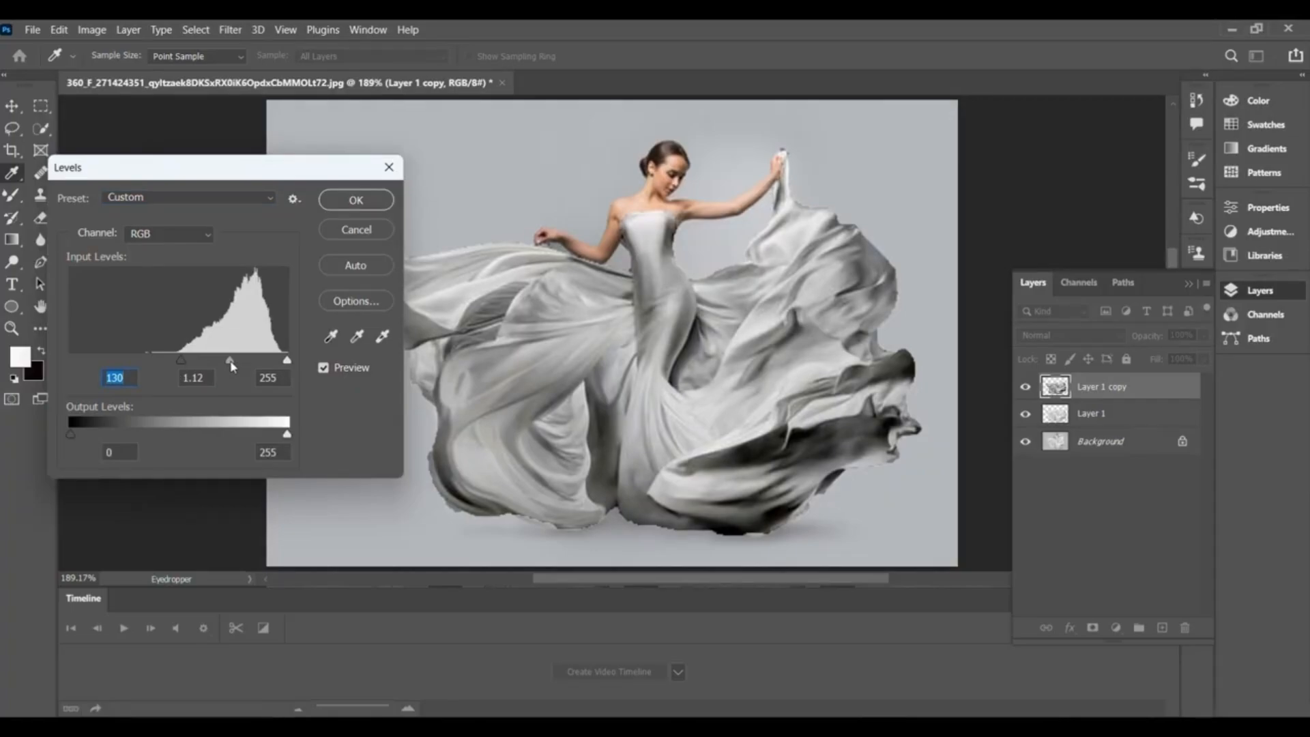
{"action": "left_click_drag", "start_coordinate": [231, 366], "coordinate": [231, 367]}
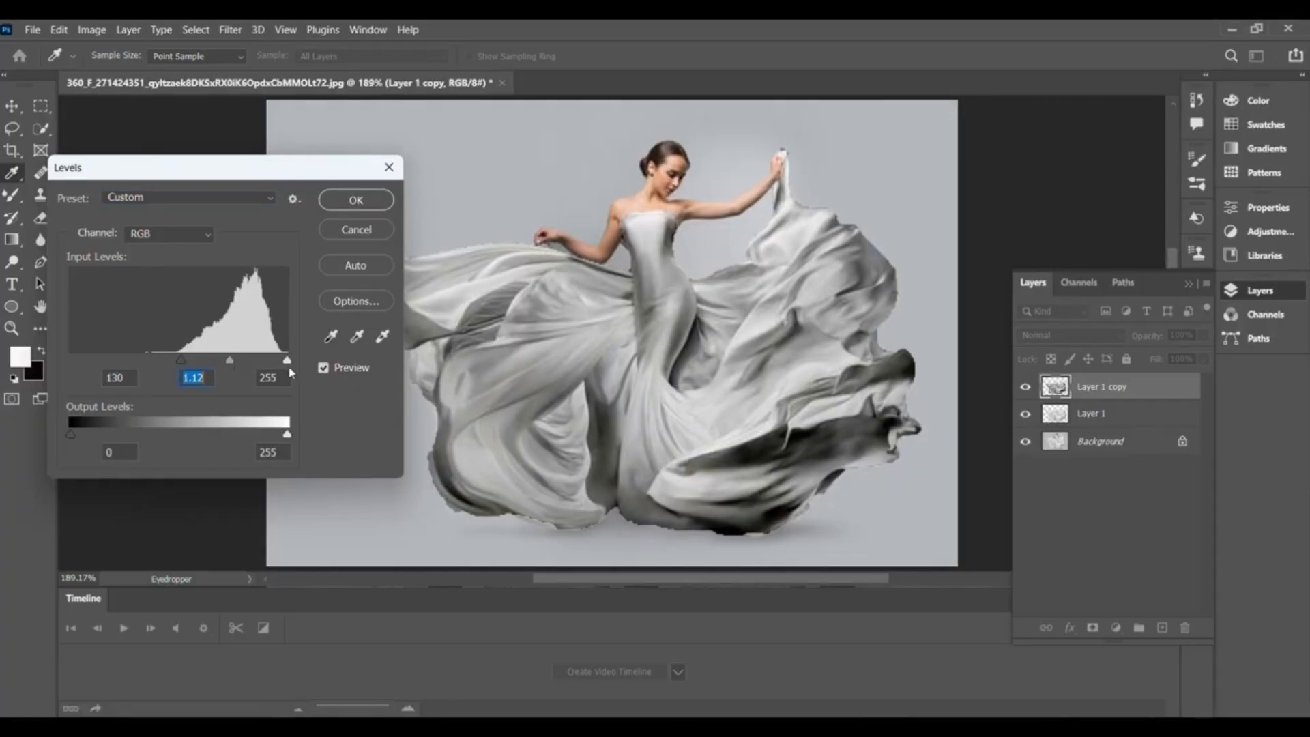
{"action": "left_click", "coordinate": [355, 200]}
{"action": "key", "text": "v"}
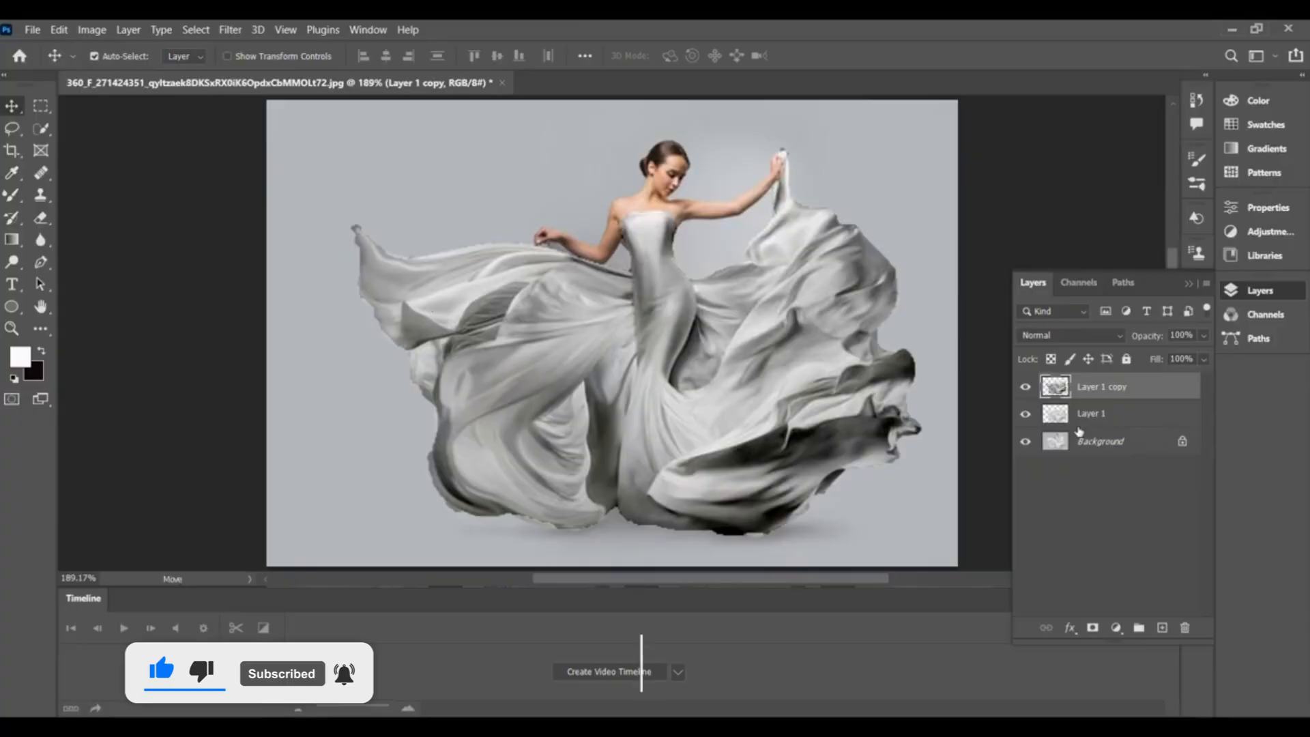
Desaturate Layer 1 copy and apply a Gaussian Blur with a radius of 1.0 pixel
{"action": "key", "text": "ctrl+shift+u"}
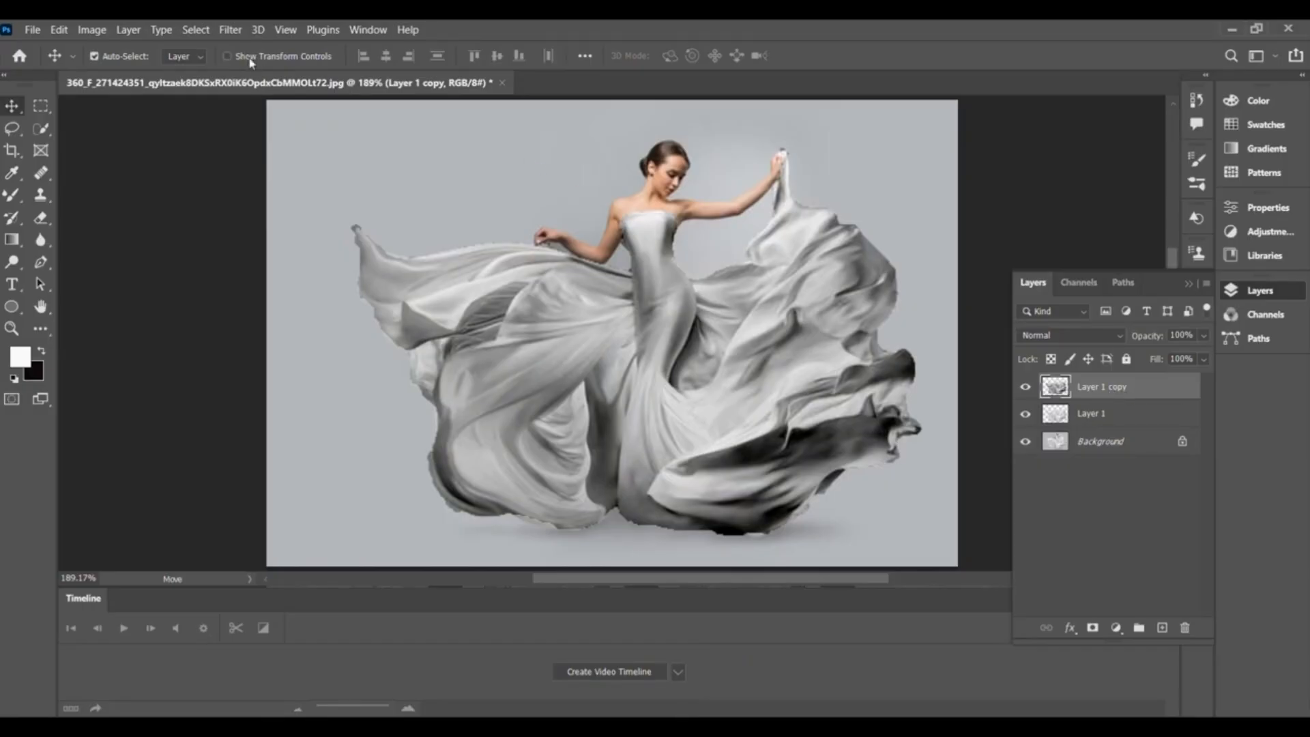
{"action": "left_click", "coordinate": [236, 33]}
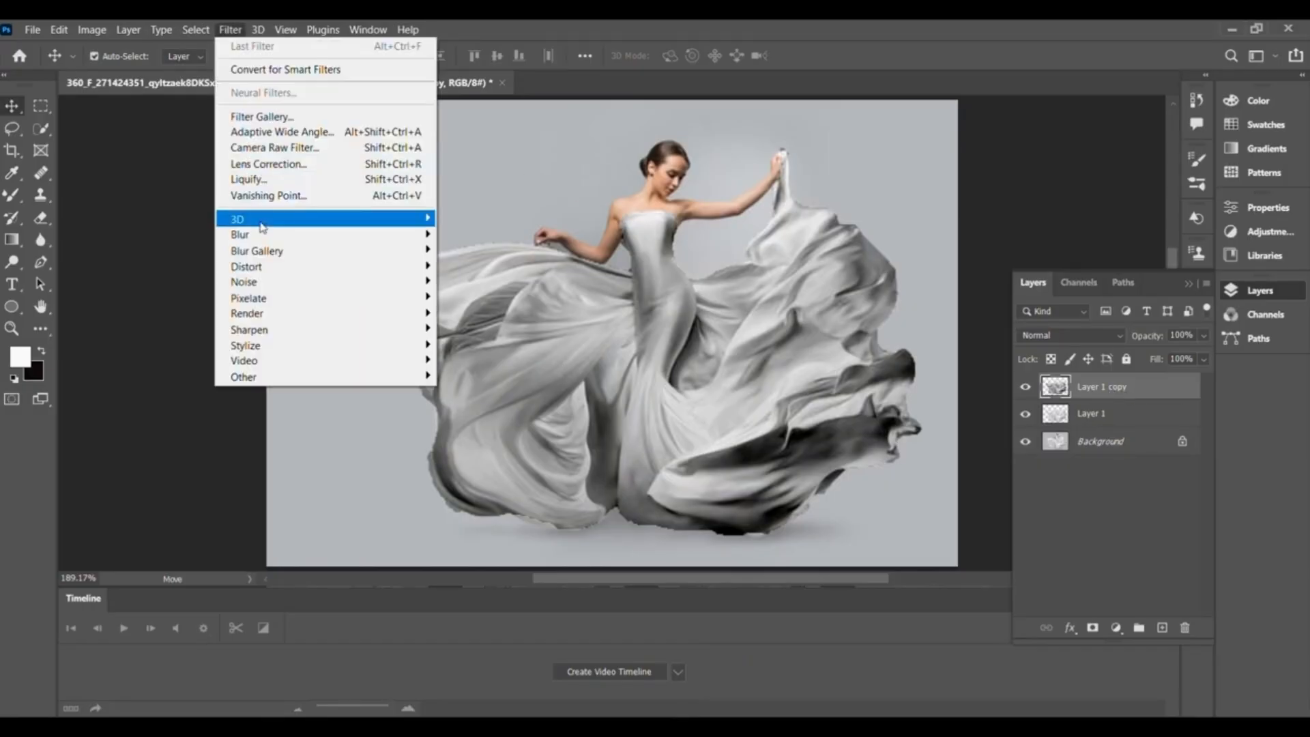
{"action": "mouse_move", "coordinate": [258, 236]}
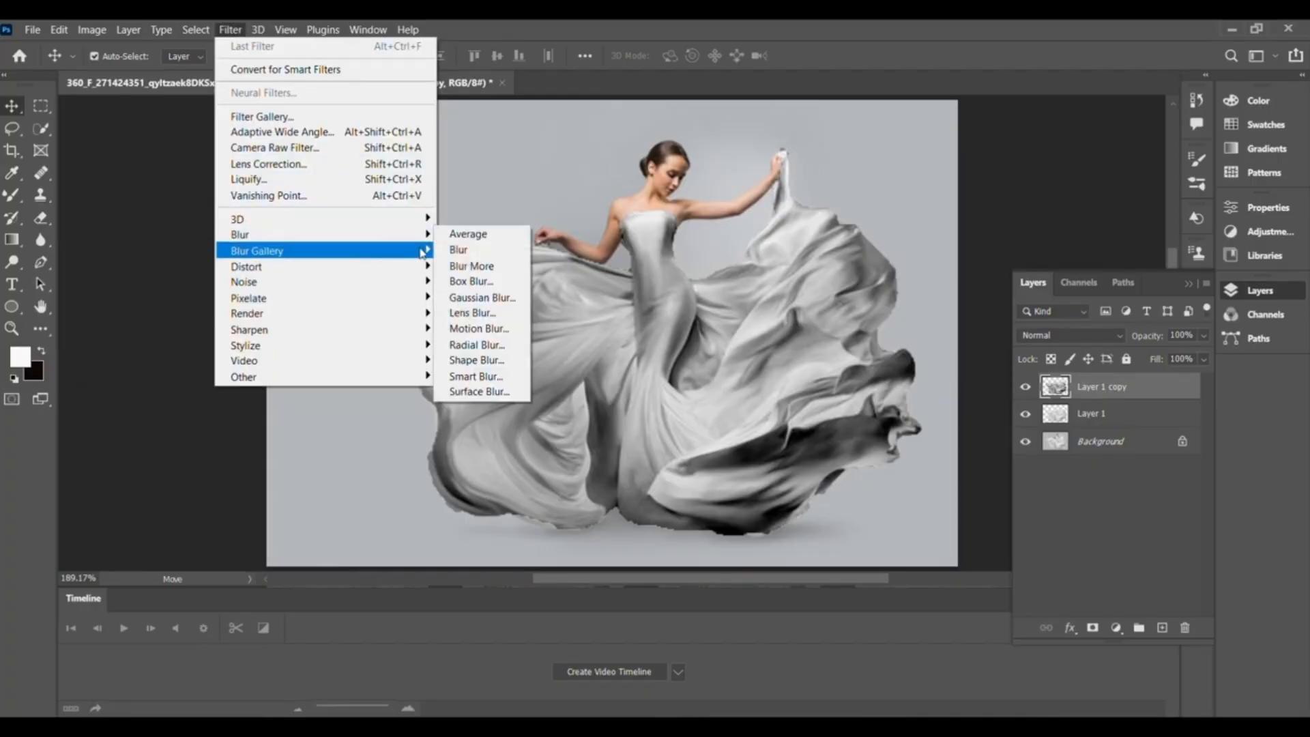
{"action": "left_click", "coordinate": [477, 299]}
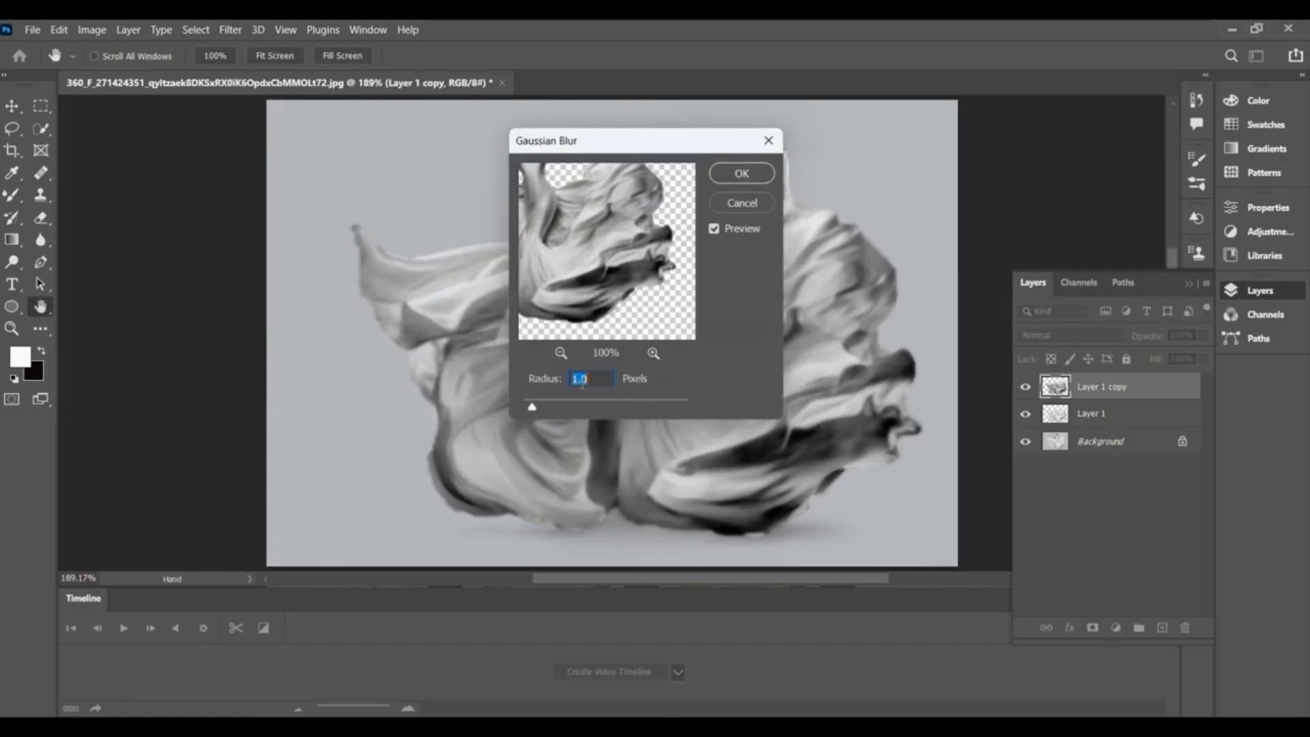
{"action": "left_click", "coordinate": [741, 173]}
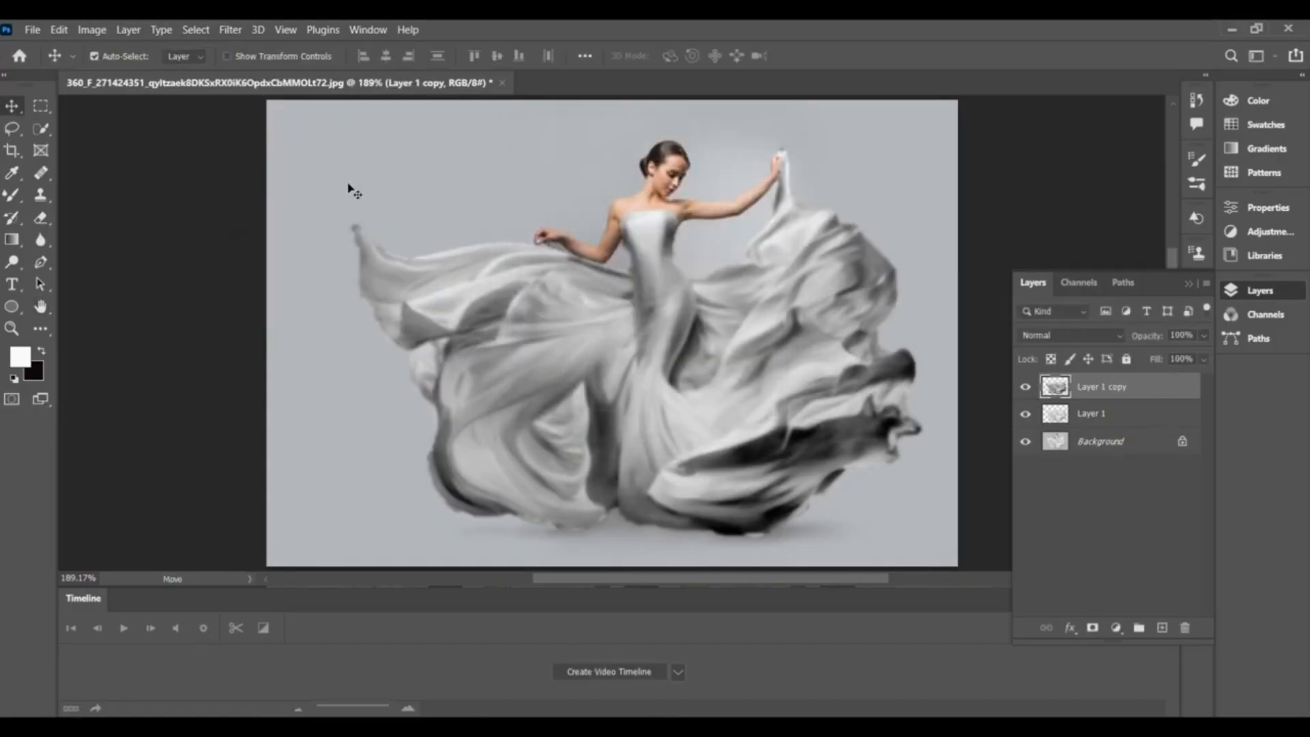
Save the document as a Photoshop file named 21 in the Pictures folder
{"action": "left_click", "coordinate": [31, 30]}
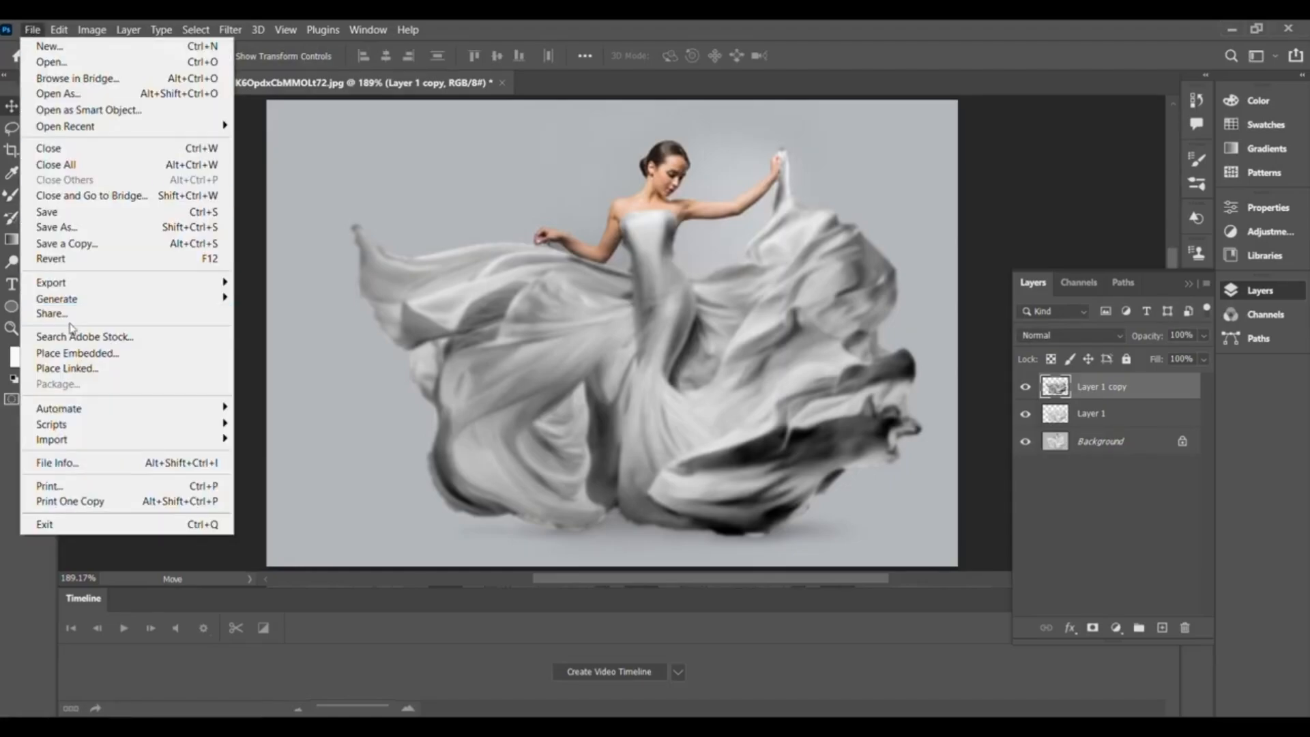
{"action": "left_click", "coordinate": [61, 228]}
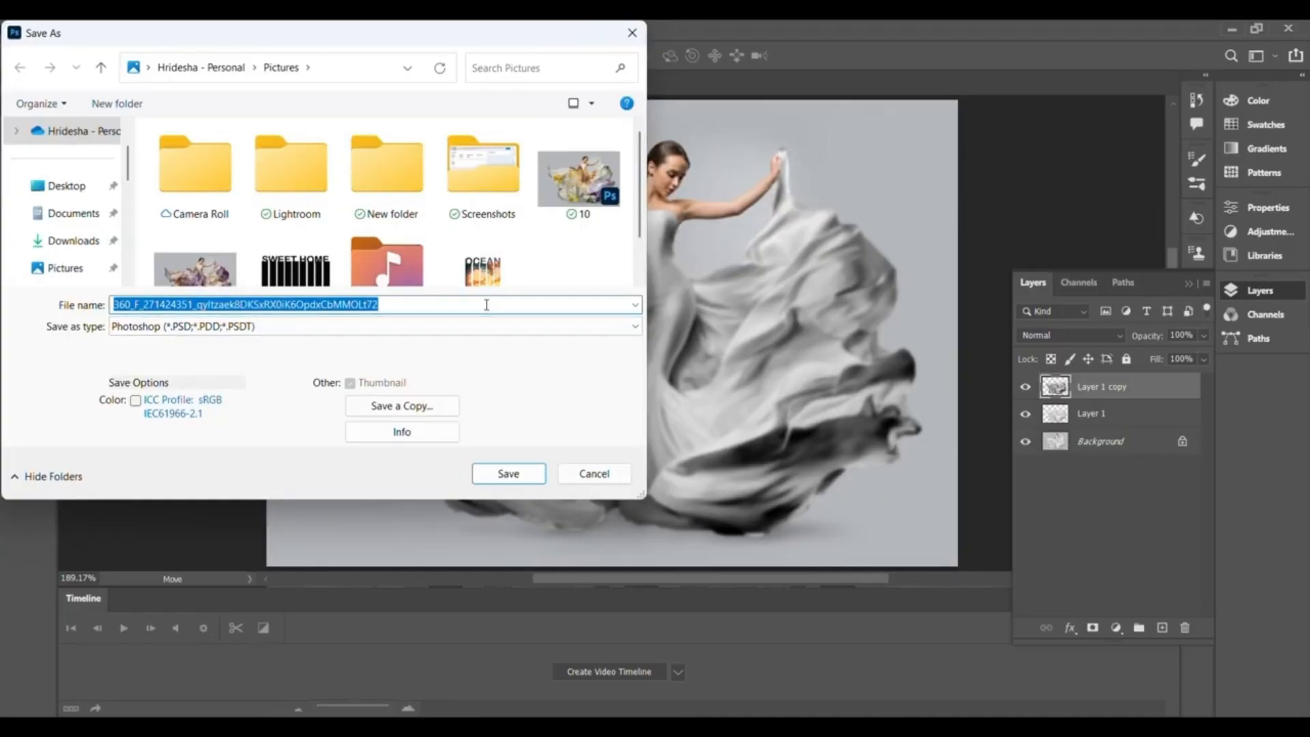
{"action": "key", "text": "BackSpace"}
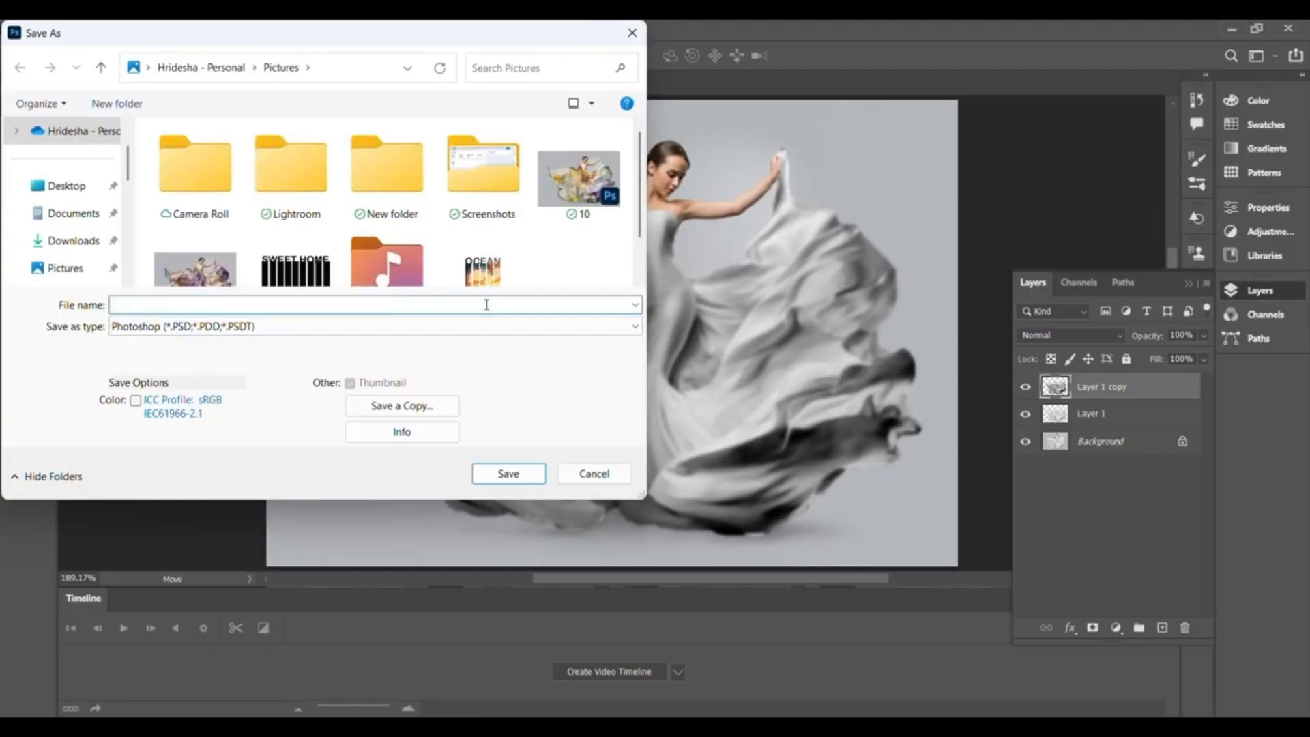
{"action": "type", "text": "22"}
{"action": "left_click", "coordinate": [508, 473]}
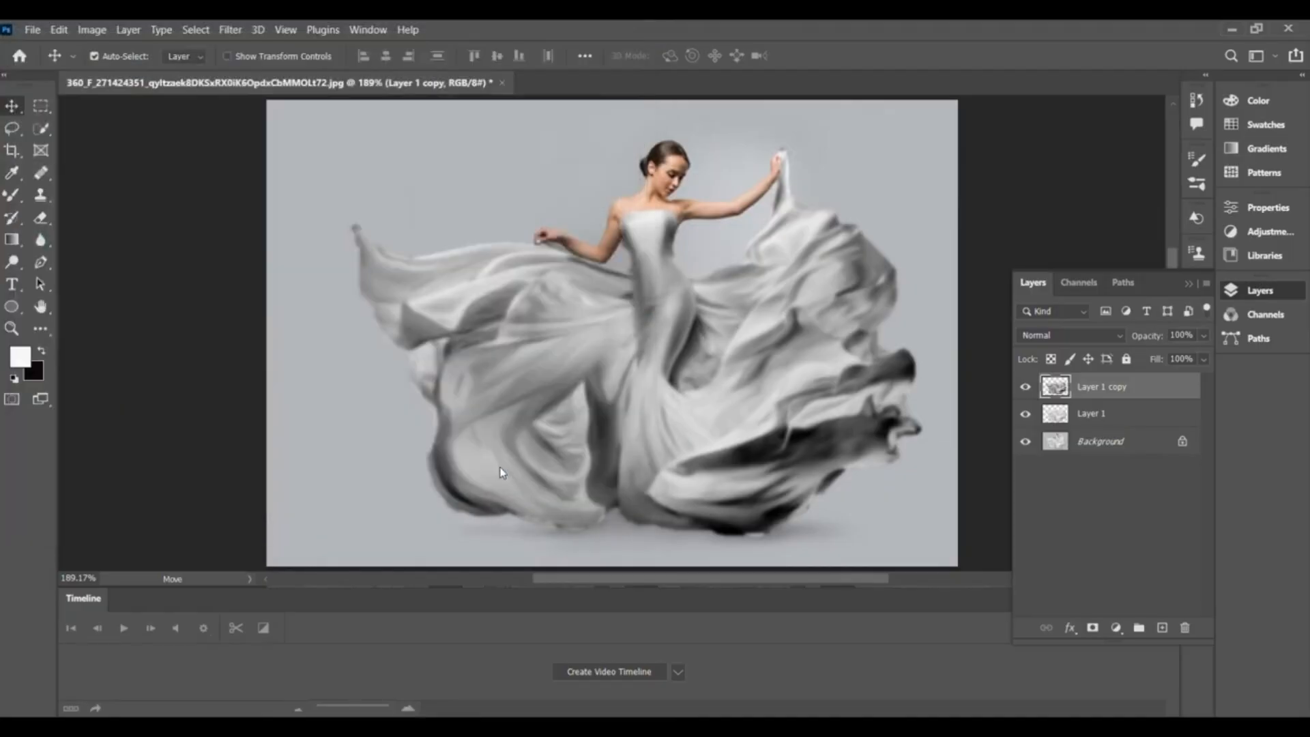
{"action": "left_click", "coordinate": [843, 212]}
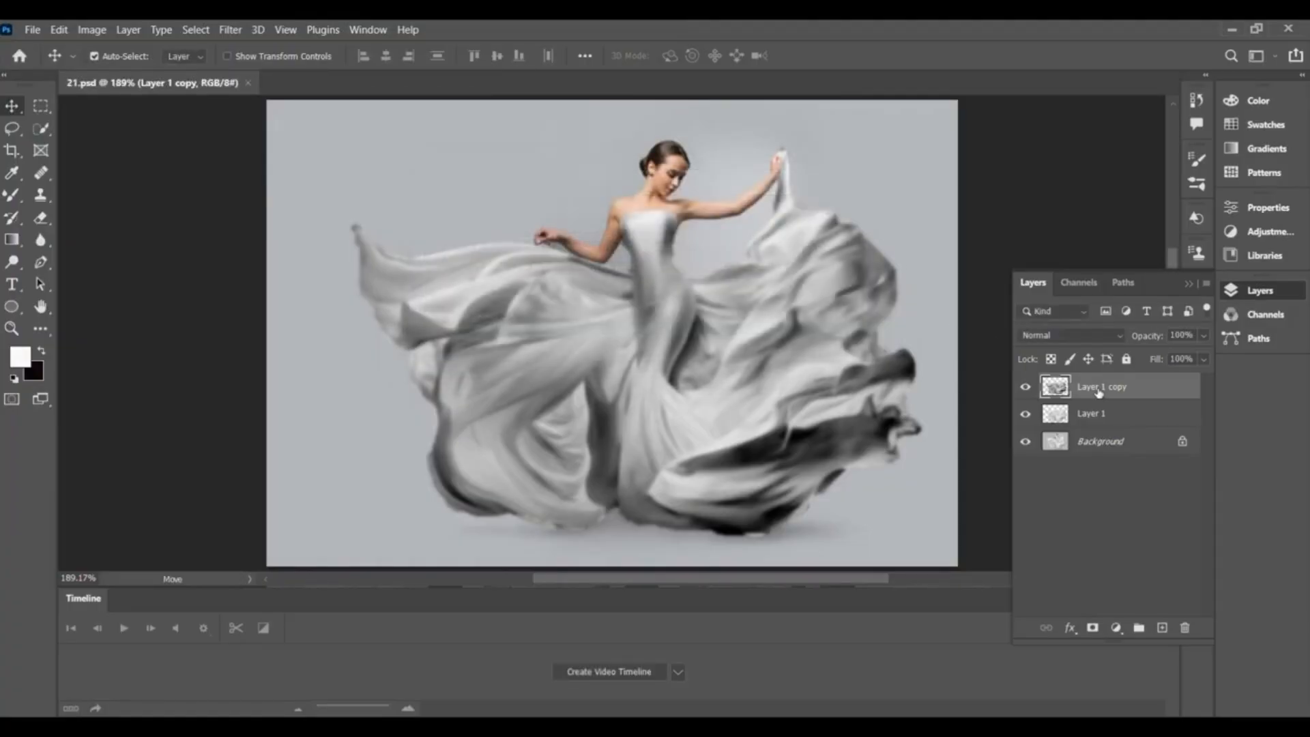
Delete Layer 1 copy and place the Stained Glass Watercolor Purple Lavender Roses Floral Flowers image from the Gallery as an embedded object
{"action": "left_click_drag", "start_coordinate": [1099, 393], "coordinate": [1181, 625]}
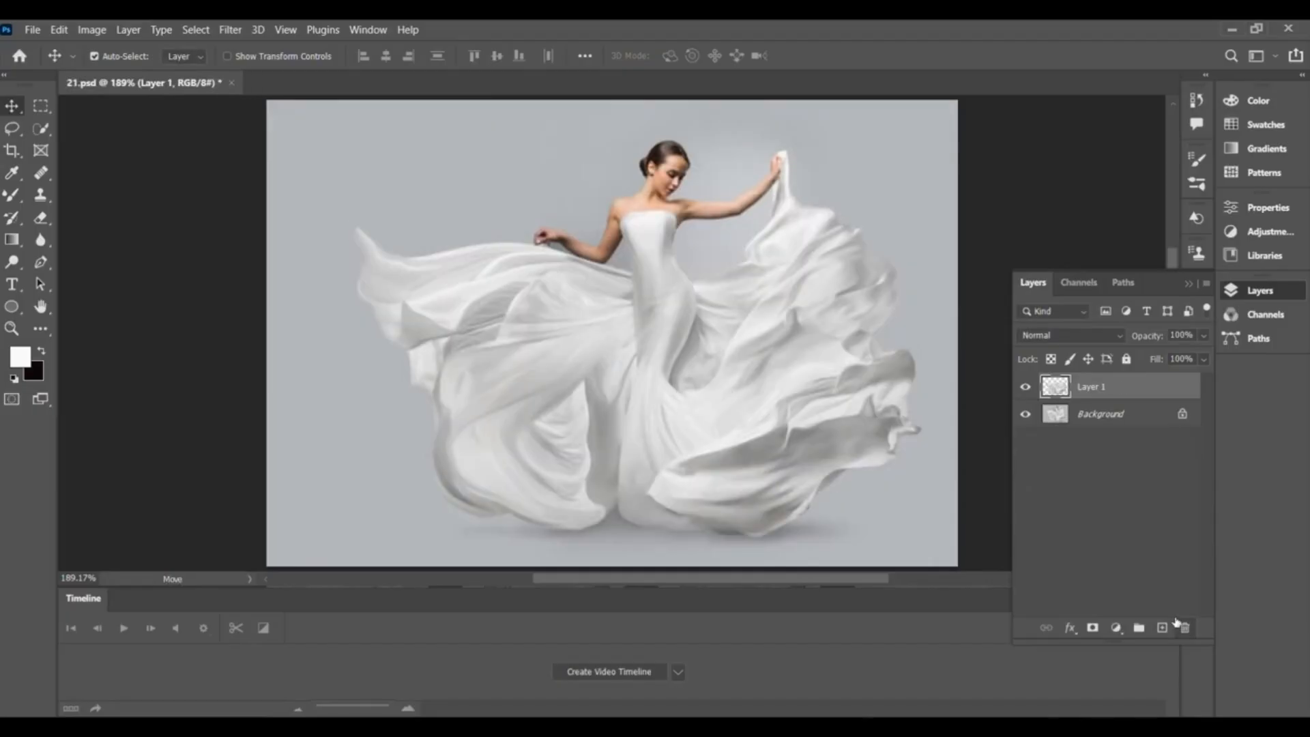
{"action": "left_click", "coordinate": [24, 30]}
{"action": "left_click", "coordinate": [96, 355]}
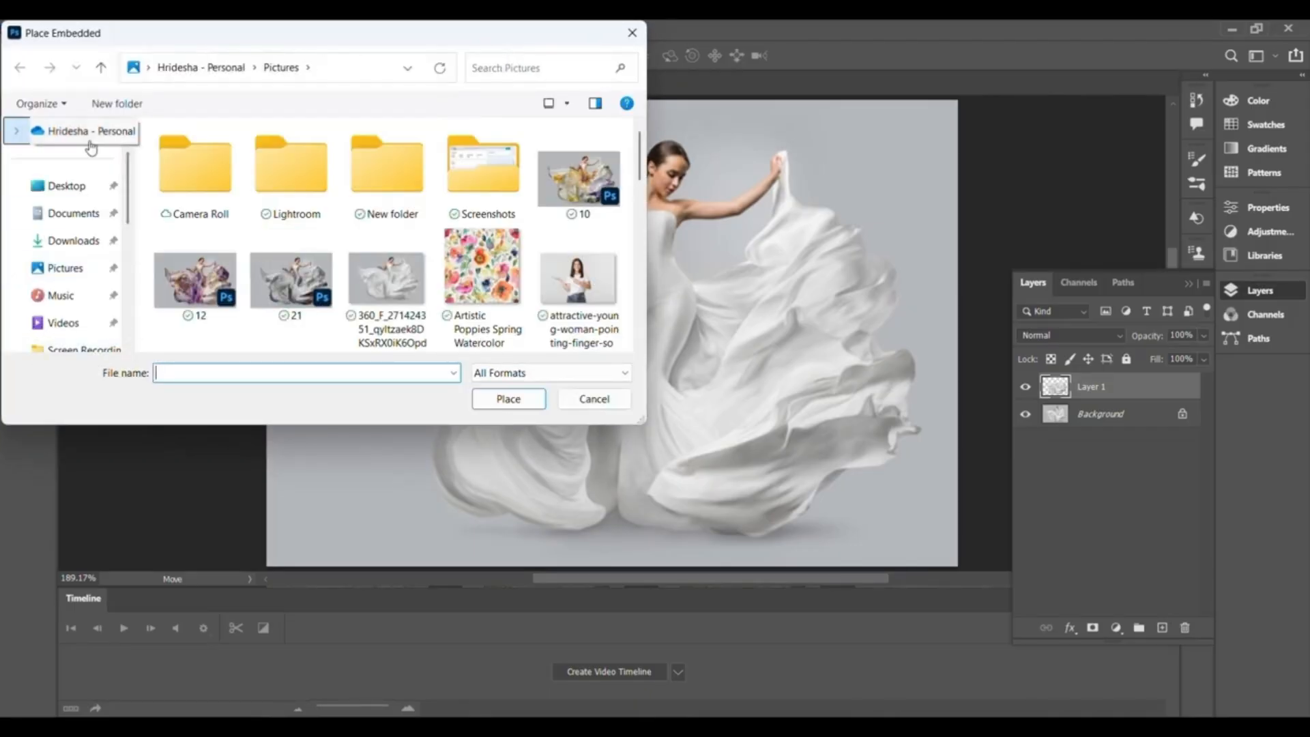
{"action": "scroll", "coordinate": [90, 148], "scroll_direction": "up", "scroll_amount": 2}
{"action": "left_click", "coordinate": [87, 162]}
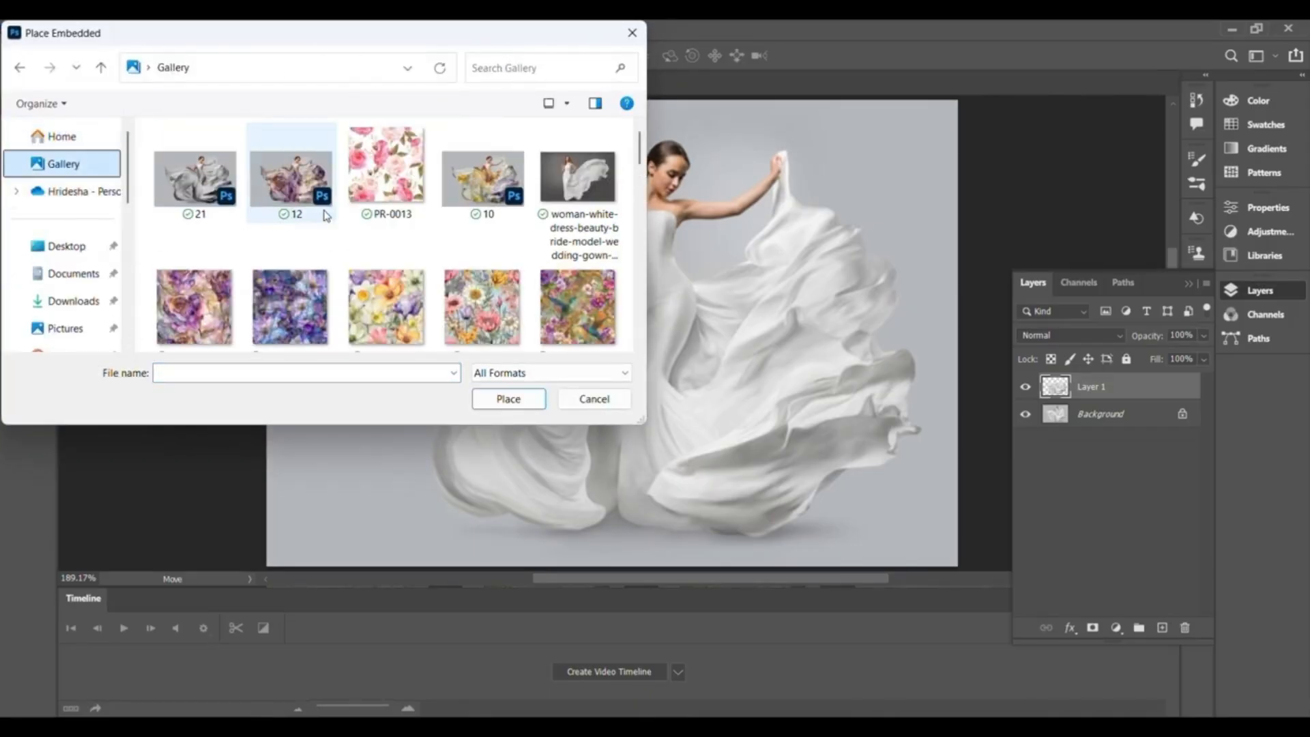
{"action": "scroll", "coordinate": [326, 212], "scroll_direction": "down", "scroll_amount": 1}
{"action": "scroll", "coordinate": [211, 246], "scroll_direction": "down", "scroll_amount": 2}
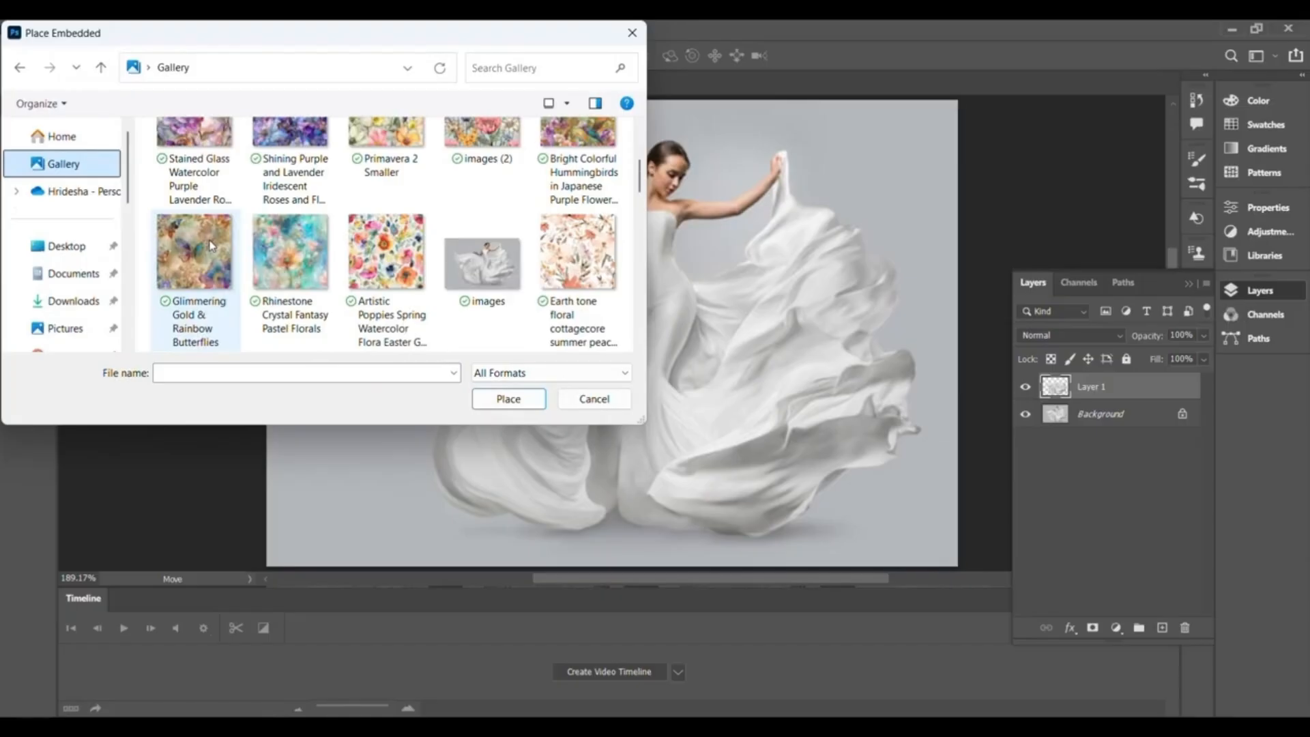
{"action": "scroll", "coordinate": [212, 246], "scroll_direction": "up", "scroll_amount": 1}
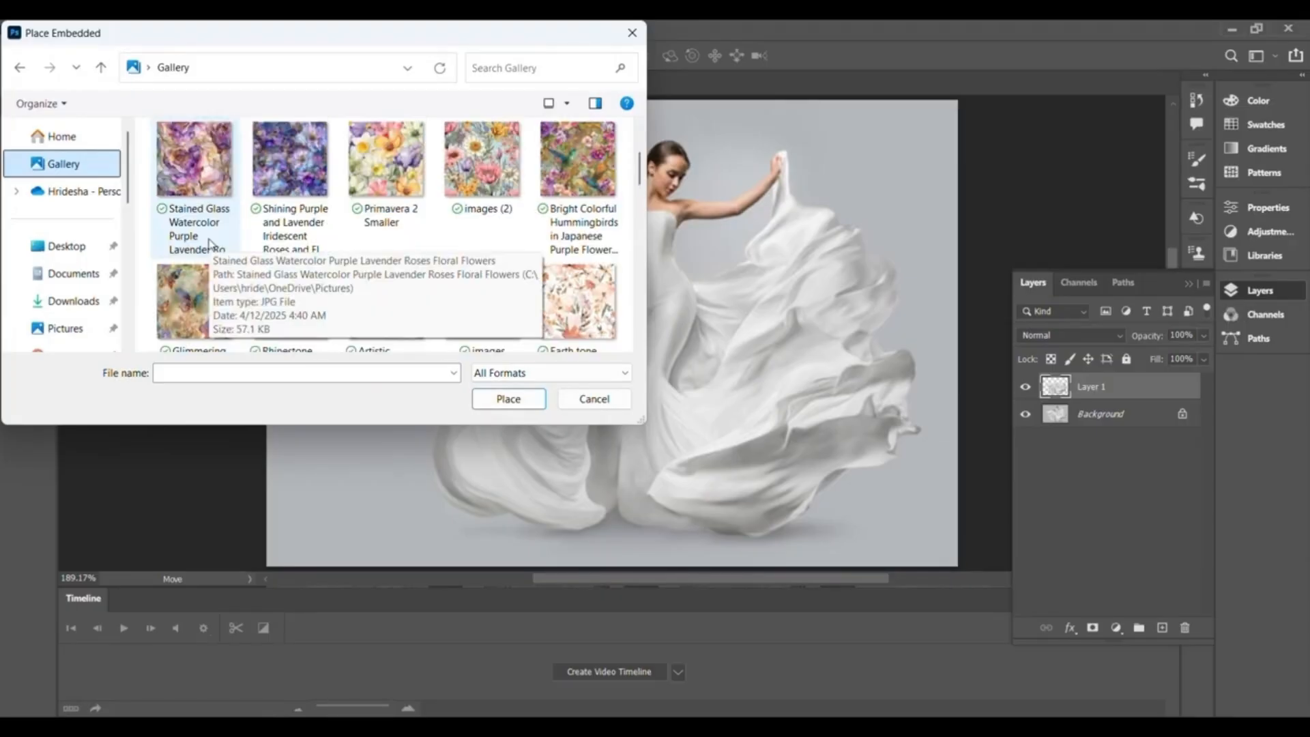
{"action": "left_click", "coordinate": [200, 189]}
{"action": "left_click", "coordinate": [508, 399]}
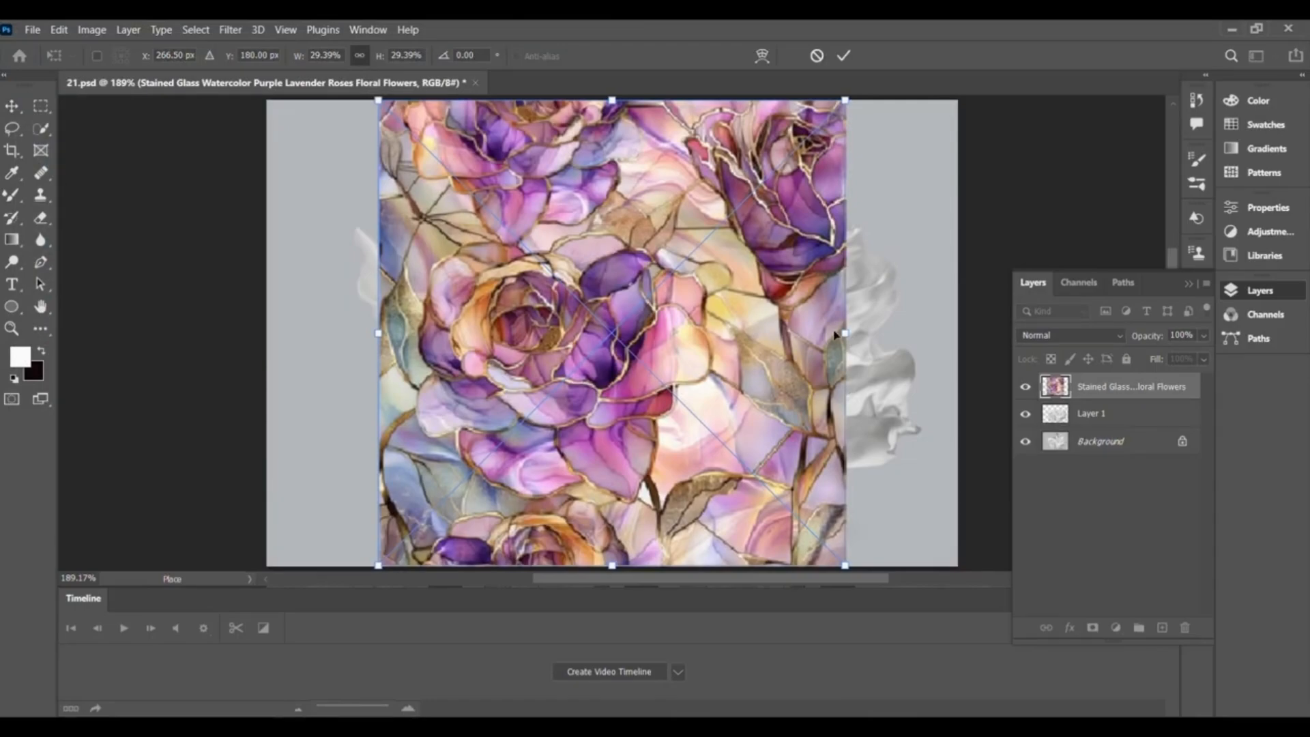
Scale the placed floral image to about 37% and move it down over the dress, to about X 285, Y 251 px
{"action": "left_click_drag", "start_coordinate": [845, 333], "coordinate": [937, 334]}
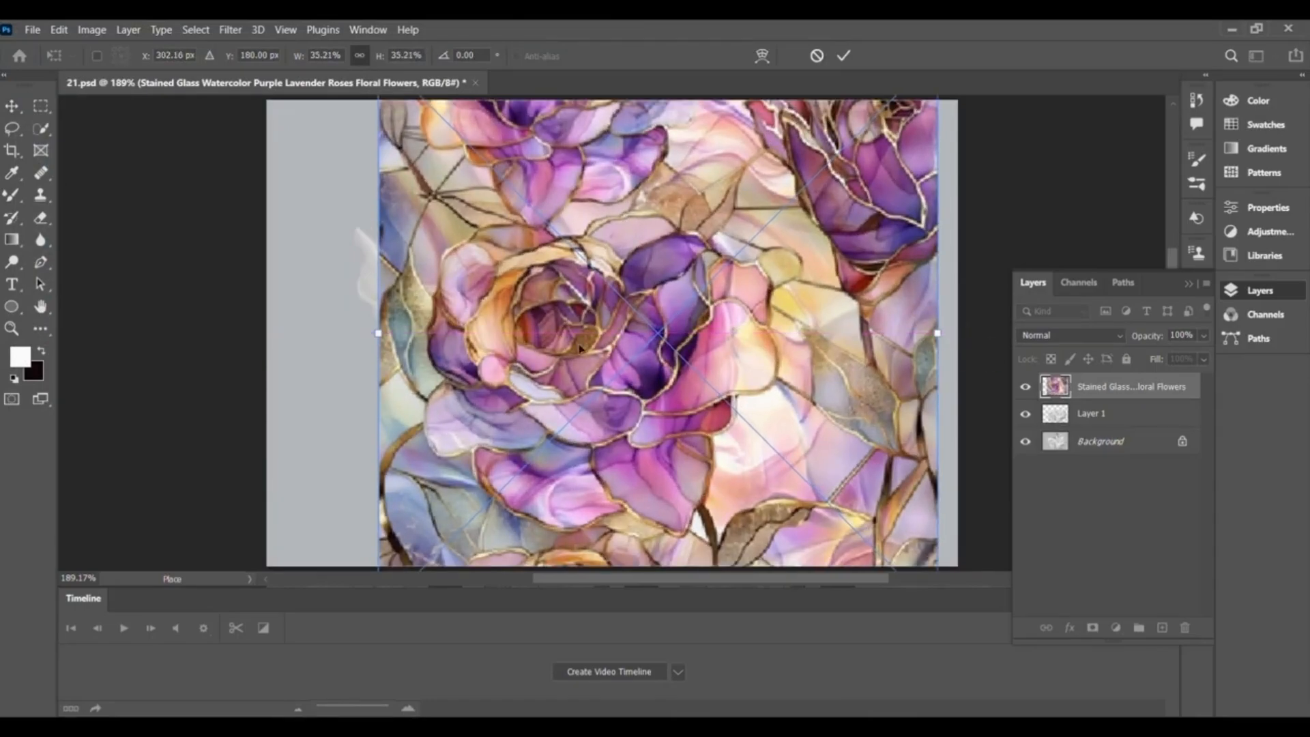
{"action": "left_click_drag", "start_coordinate": [381, 337], "coordinate": [351, 335]}
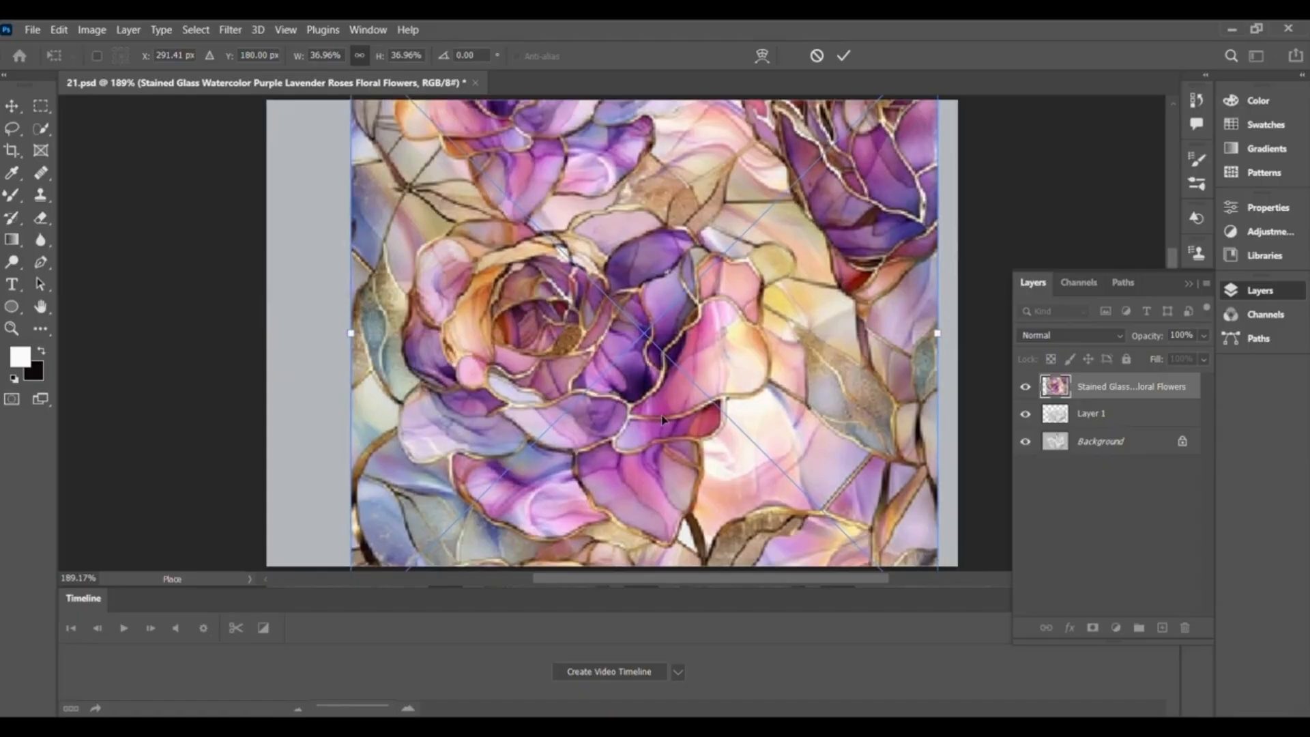
{"action": "left_click_drag", "start_coordinate": [662, 408], "coordinate": [657, 510]}
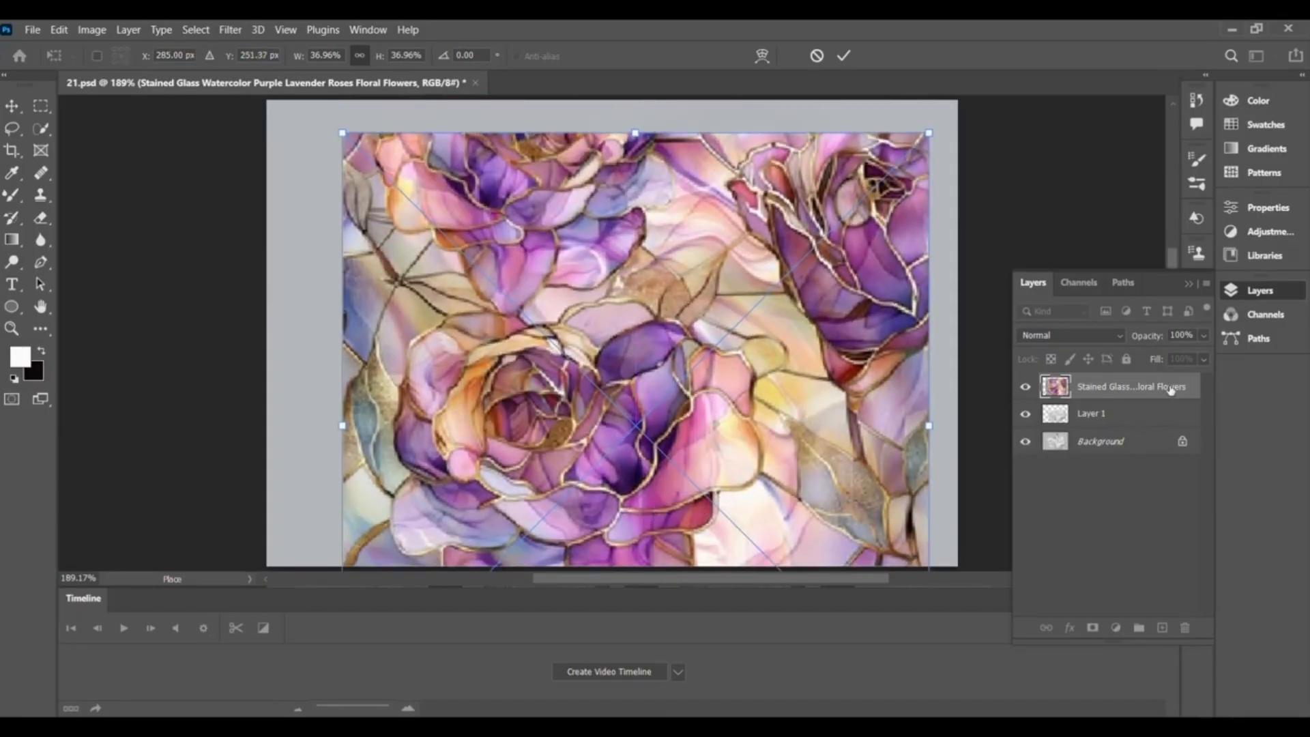
Lower the floral image's opacity to 34%, scale it to about 37.6% and align it over the dress at about X 295, Y 246 px
{"action": "left_click", "coordinate": [1203, 336]}
{"action": "left_click_drag", "start_coordinate": [1175, 361], "coordinate": [1152, 370]}
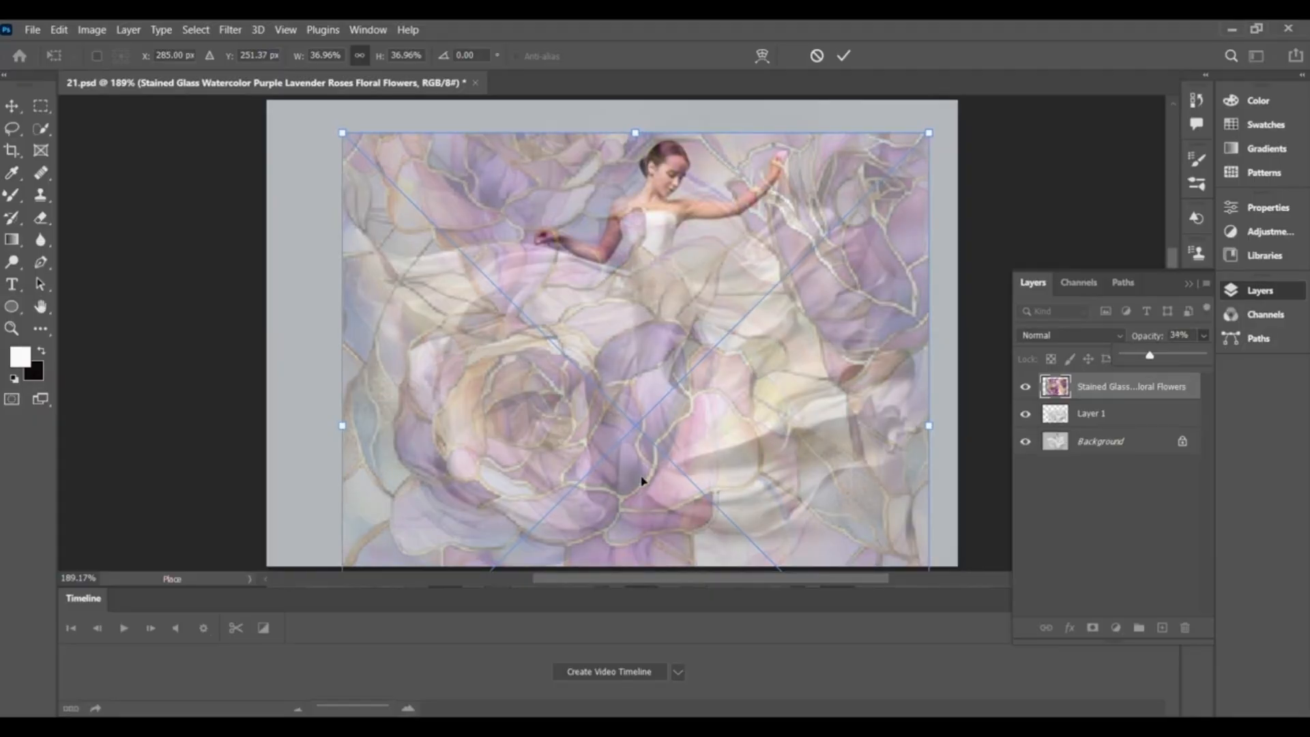
{"action": "left_click", "coordinate": [686, 466]}
{"action": "mouse_move", "coordinate": [690, 453]}
{"action": "left_mouse_down"}
{"action": "mouse_move", "coordinate": [688, 467]}
{"action": "mouse_move", "coordinate": [702, 448]}
{"action": "left_mouse_up"}
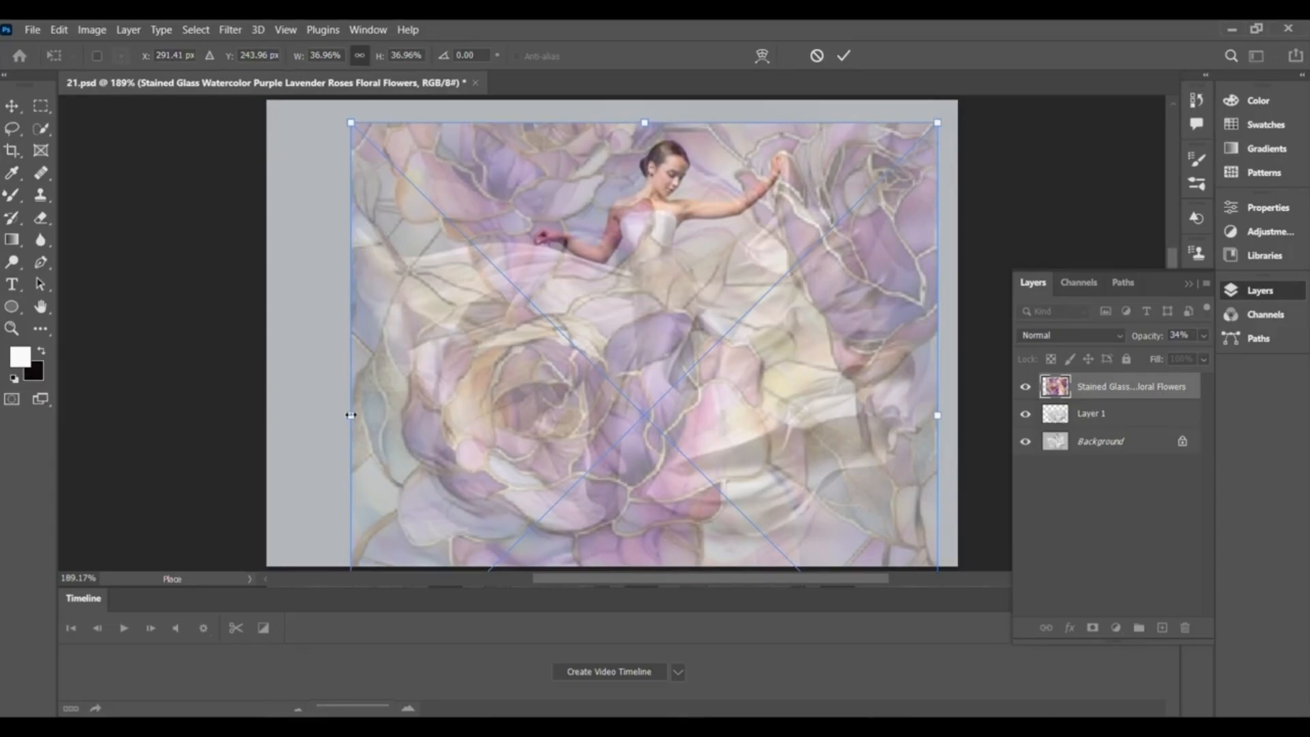
{"action": "left_click_drag", "start_coordinate": [351, 415], "coordinate": [341, 417]}
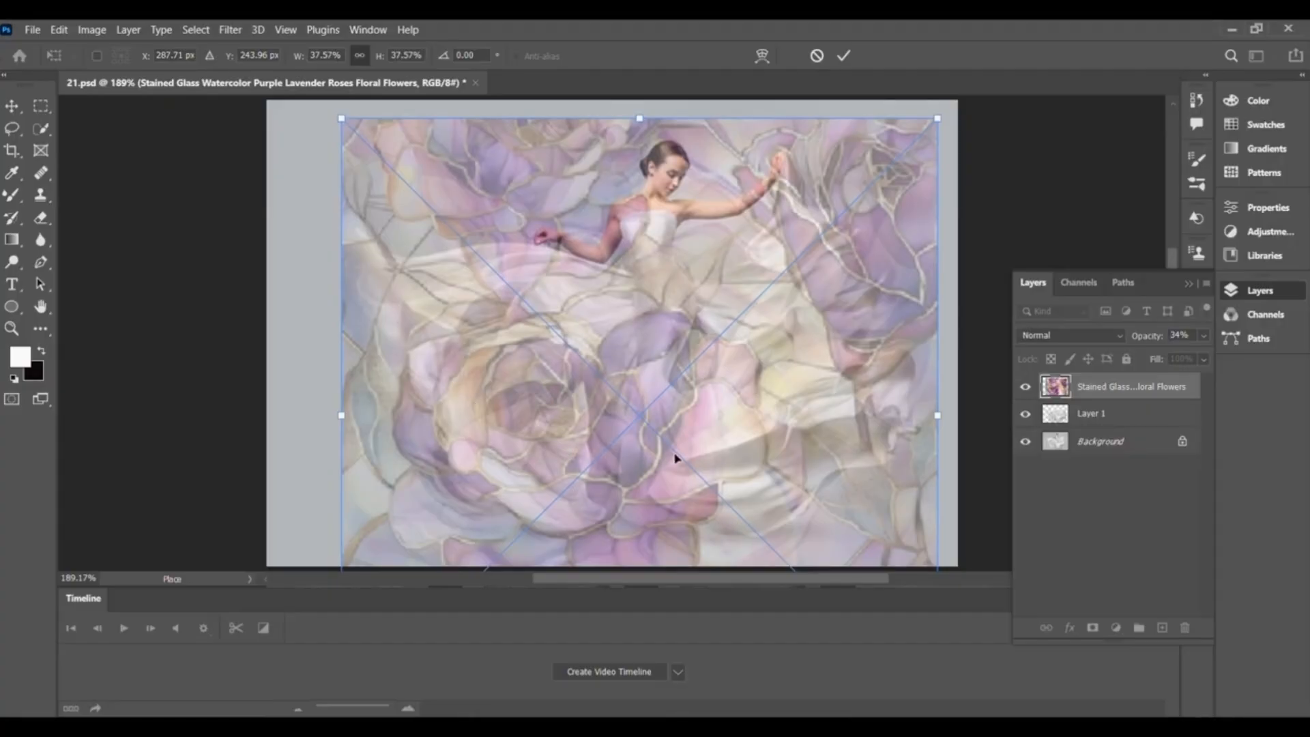
{"action": "left_click_drag", "start_coordinate": [676, 457], "coordinate": [682, 460]}
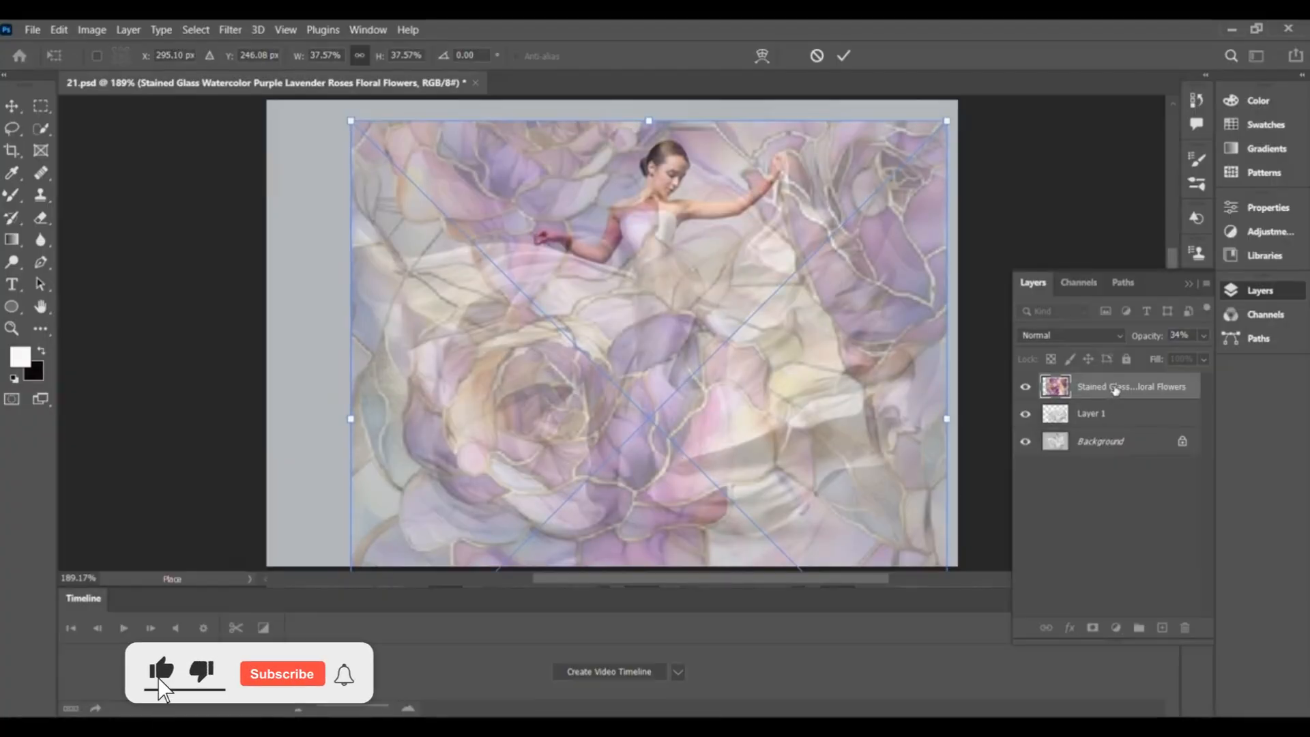
Restore the floral image's opacity to 100%, commit its placement and clip it to Layer 1 with a clipping mask
{"action": "left_click", "coordinate": [1203, 335]}
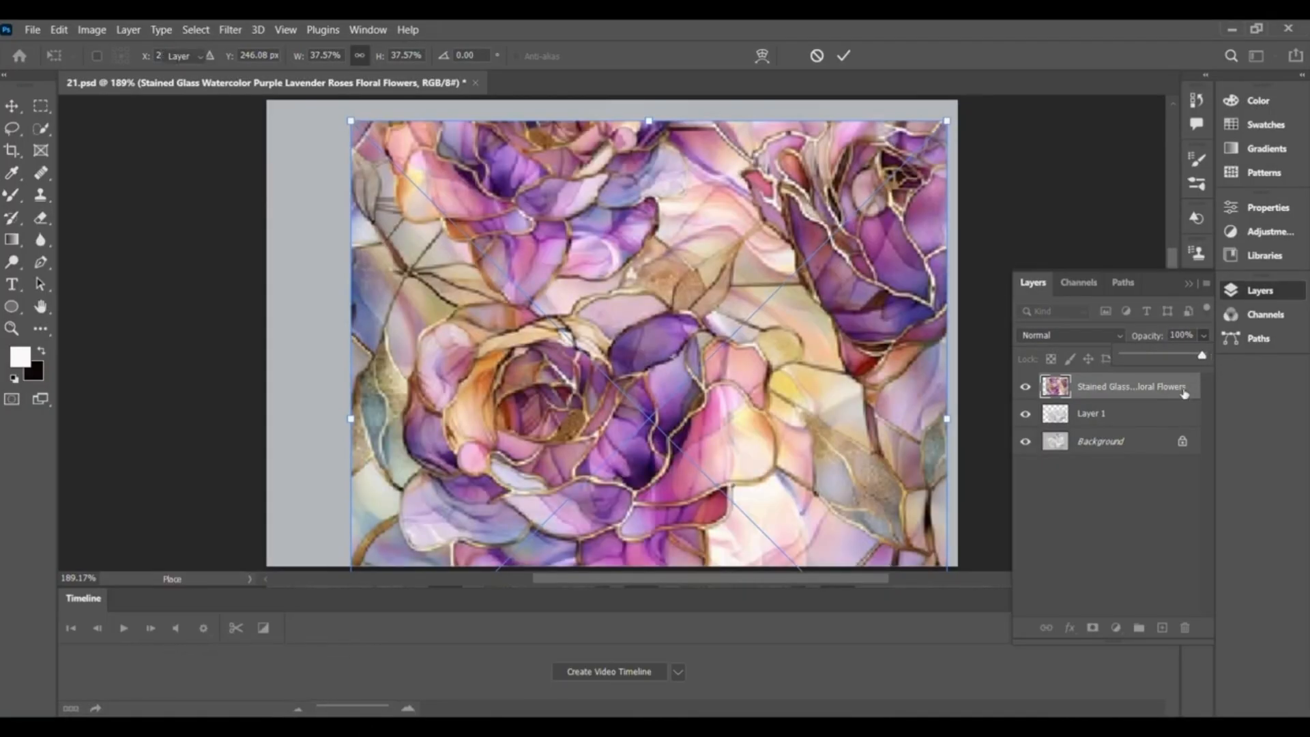
{"action": "key", "text": "Return"}
{"action": "right_click", "coordinate": [1184, 393]}
{"action": "left_click", "coordinate": [1070, 443]}
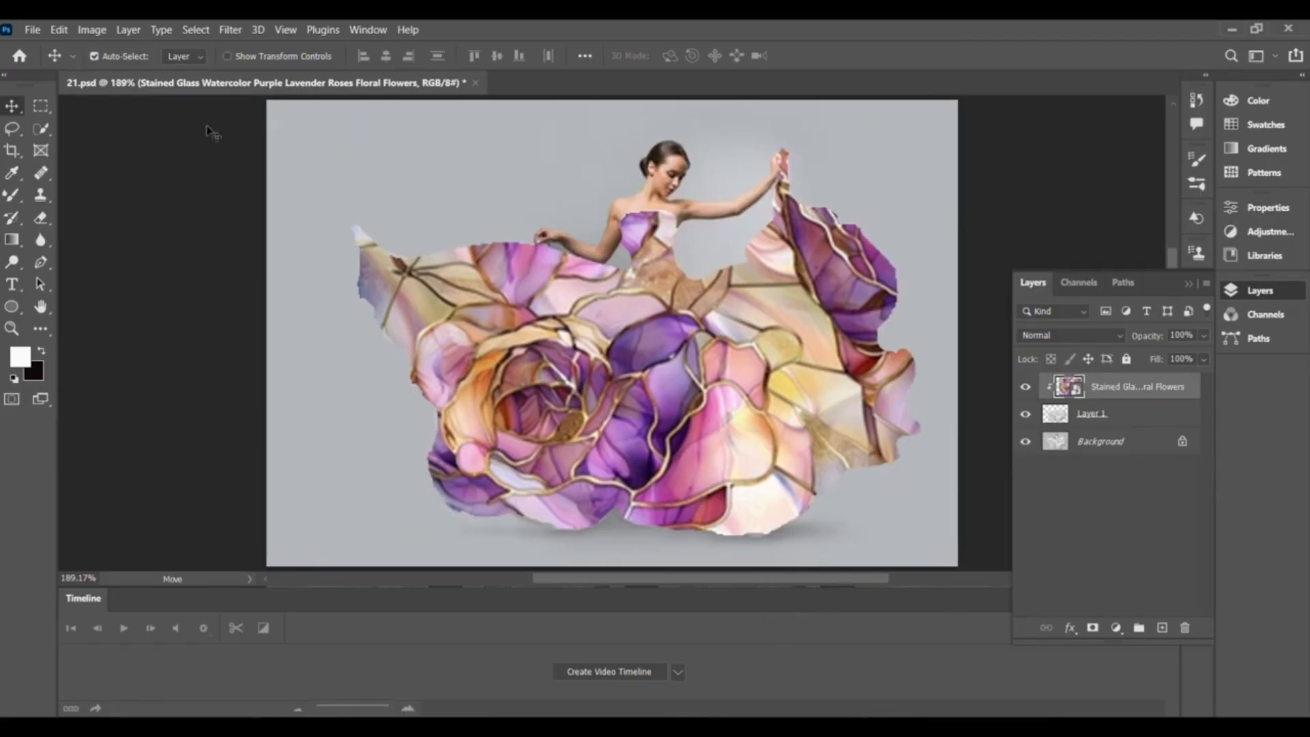
Apply the Displace filter to the floral layer with horizontal and vertical scale 10, Stretch To Fit, and 21.psd as the displacement map
{"action": "left_click", "coordinate": [225, 32]}
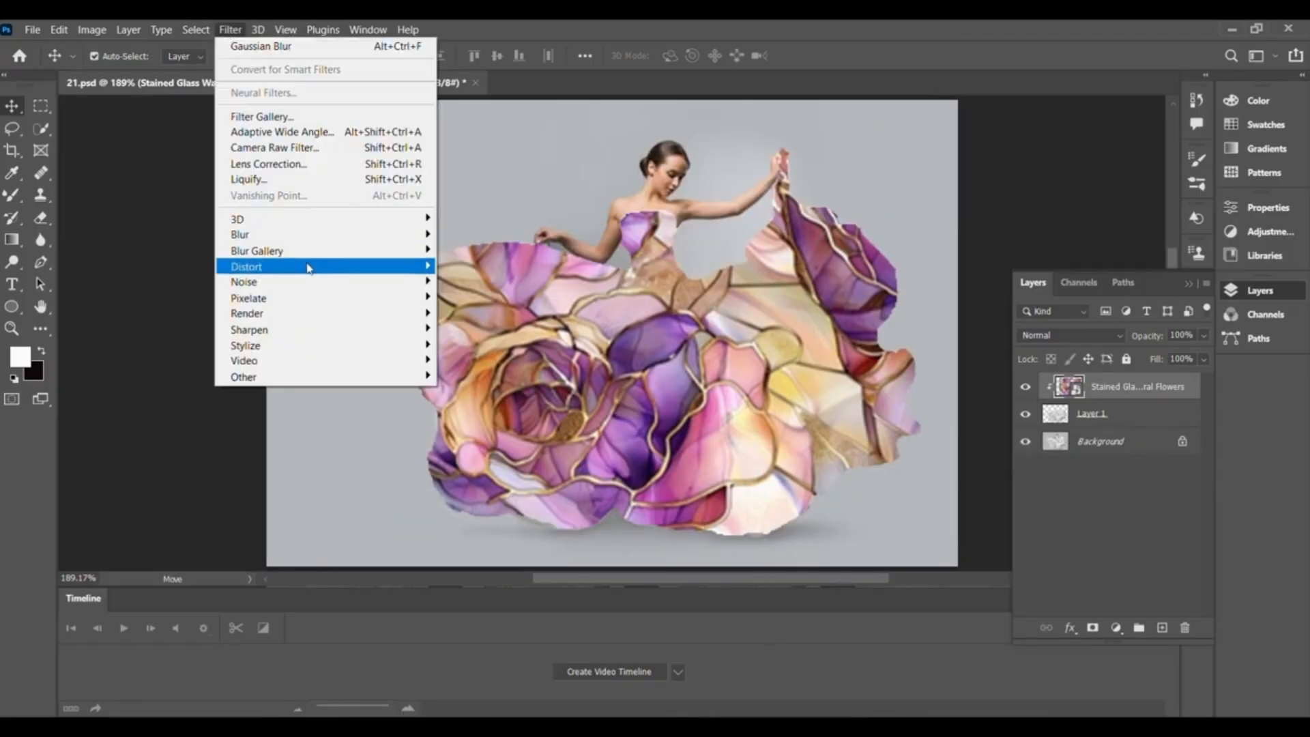
{"action": "mouse_move", "coordinate": [308, 268]}
{"action": "left_click", "coordinate": [476, 266]}
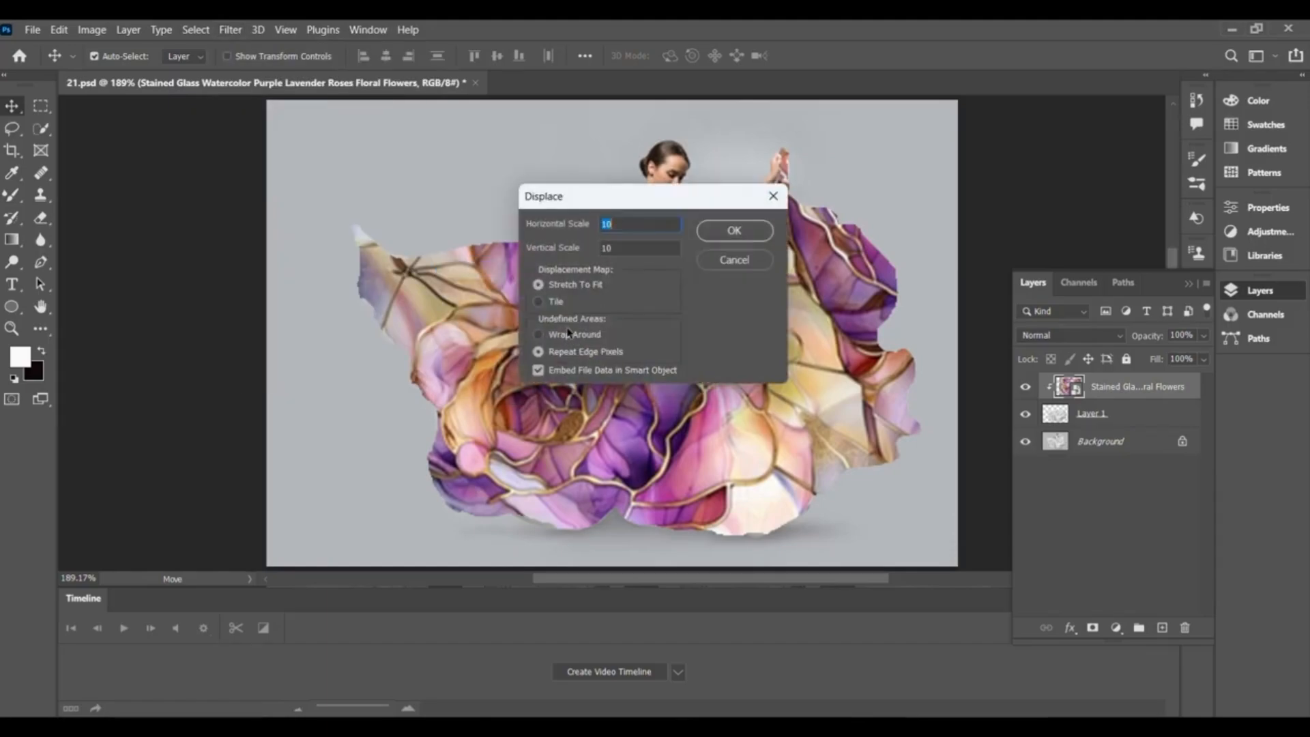
{"action": "left_click", "coordinate": [569, 335]}
{"action": "left_click", "coordinate": [730, 229]}
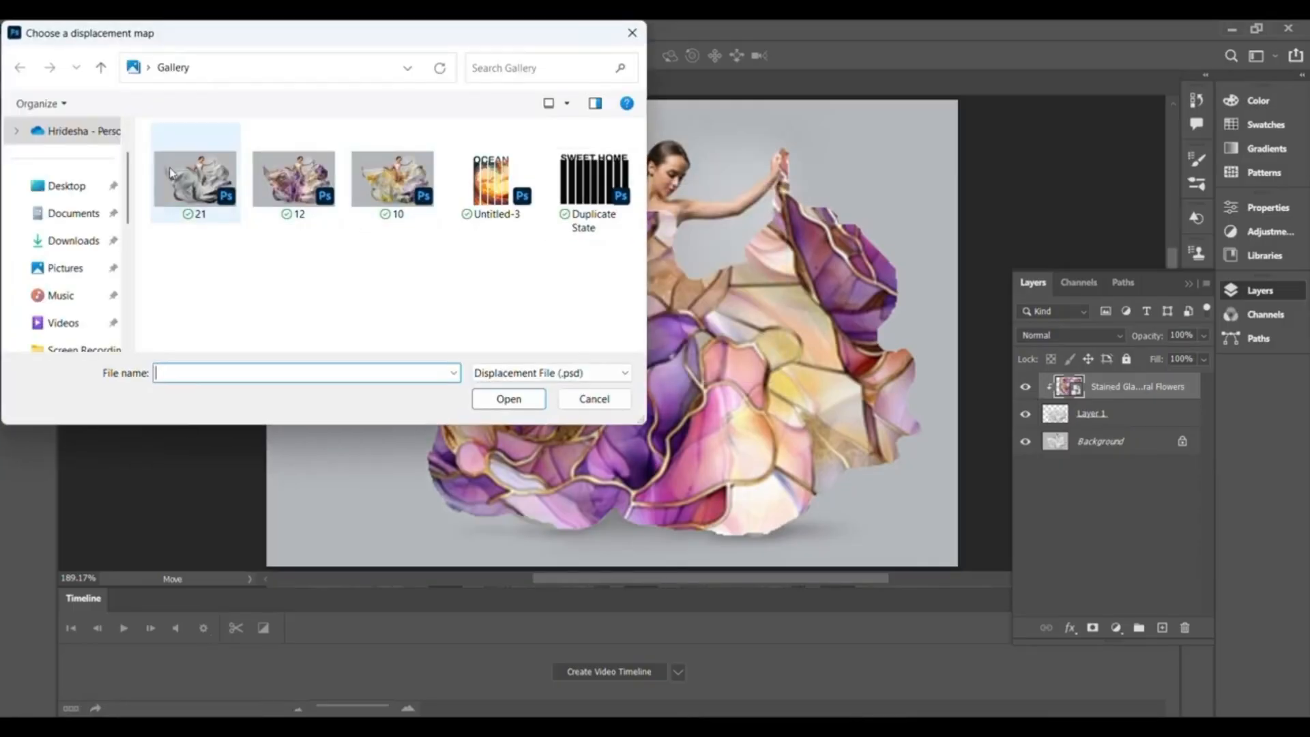
{"action": "left_click", "coordinate": [195, 181]}
{"action": "left_click", "coordinate": [508, 399]}
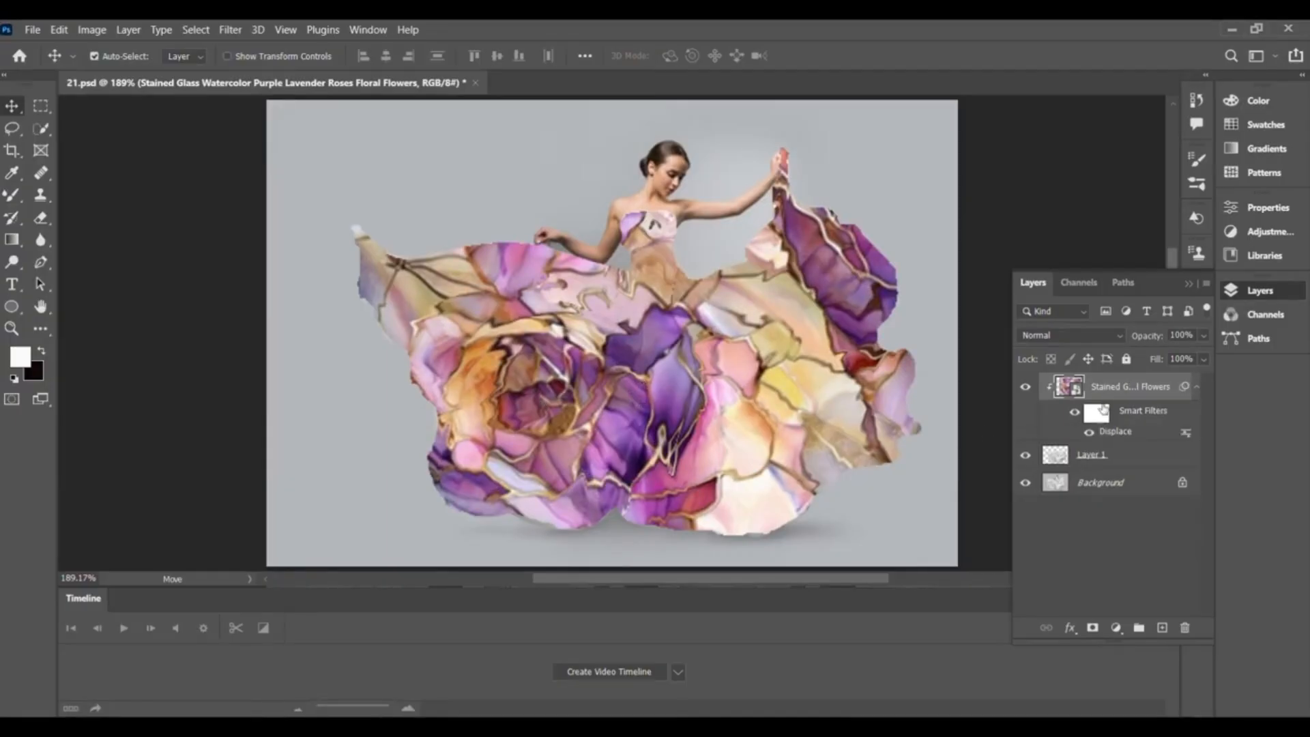
Change the floral layer's blend mode to Multiply
{"action": "left_click", "coordinate": [1111, 339]}
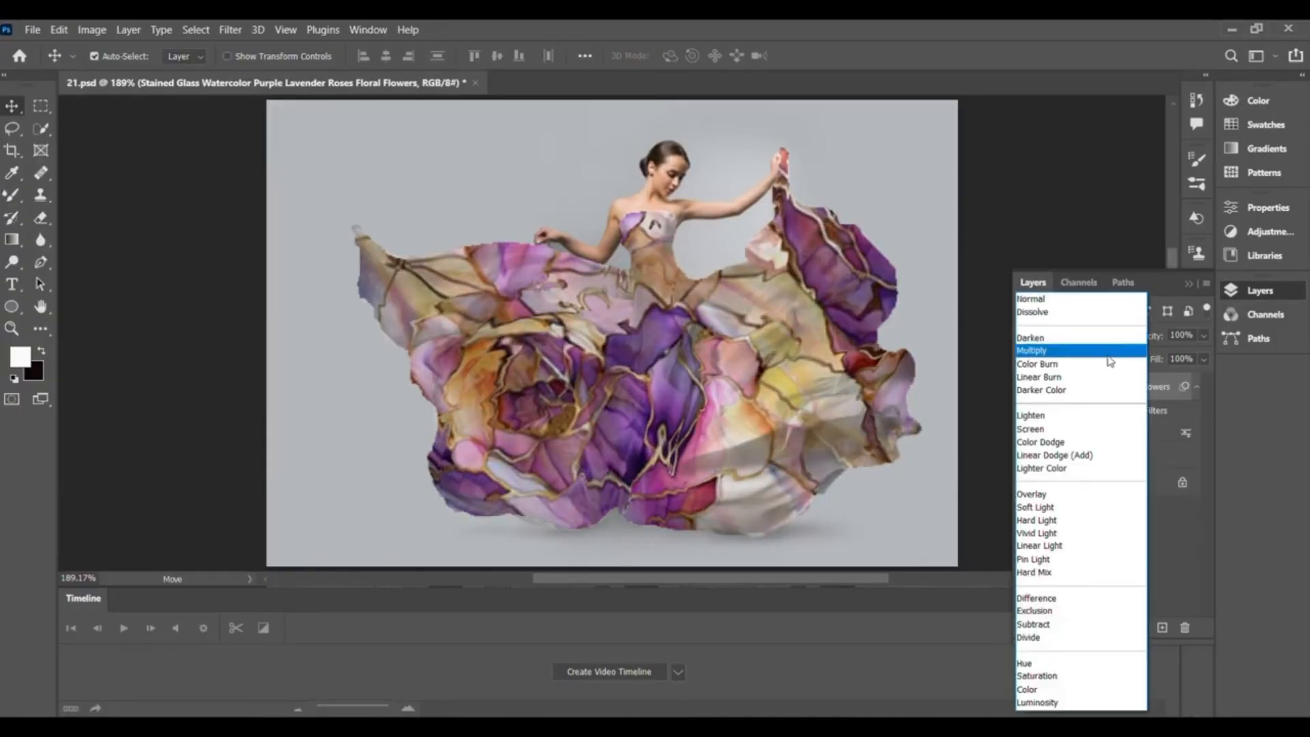
{"action": "left_click", "coordinate": [1103, 352]}
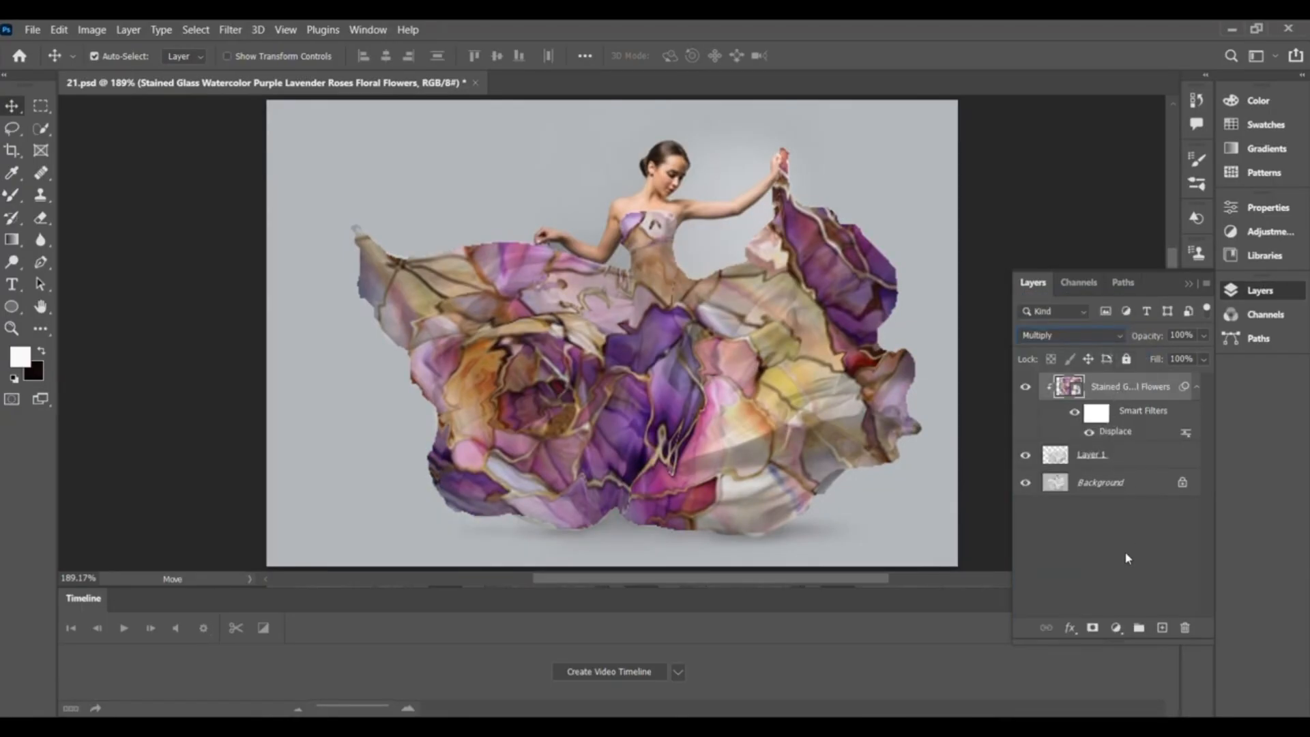
Split the floral layer's Underlying Layer Blend If highlights to 194 / 255, apply the blending options and collapse the layer list
{"action": "left_click", "coordinate": [1071, 627]}
{"action": "left_click", "coordinate": [1113, 457]}
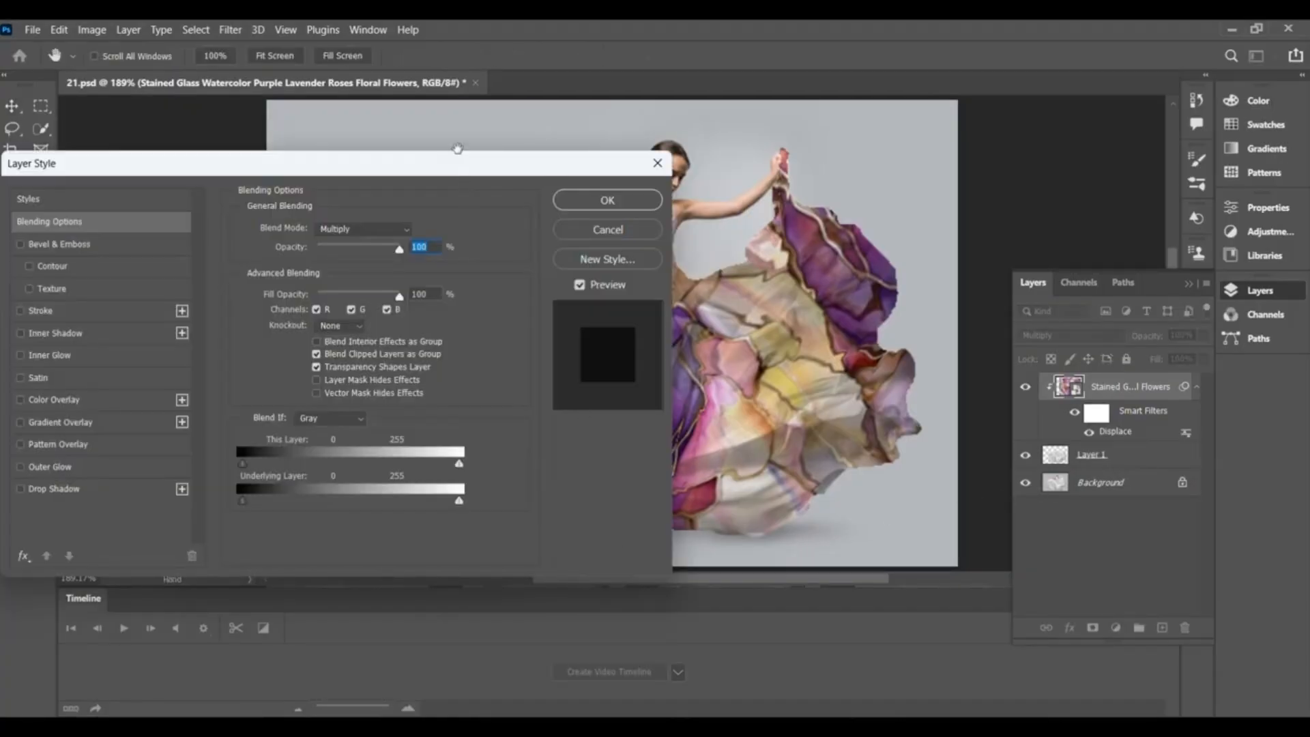
{"action": "left_click_drag", "start_coordinate": [456, 169], "coordinate": [242, 195]}
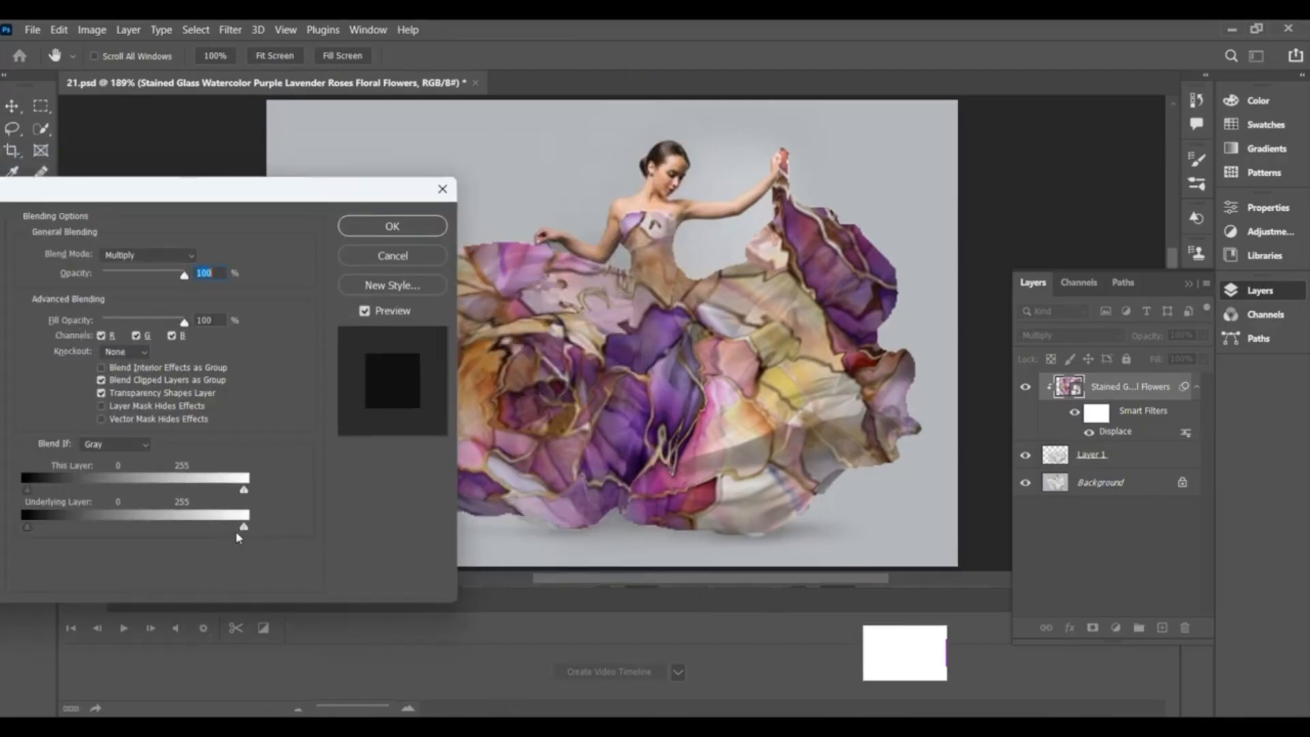
{"action": "key", "text": "alt"}
{"action": "left_click_drag", "start_coordinate": [242, 527], "coordinate": [195, 556]}
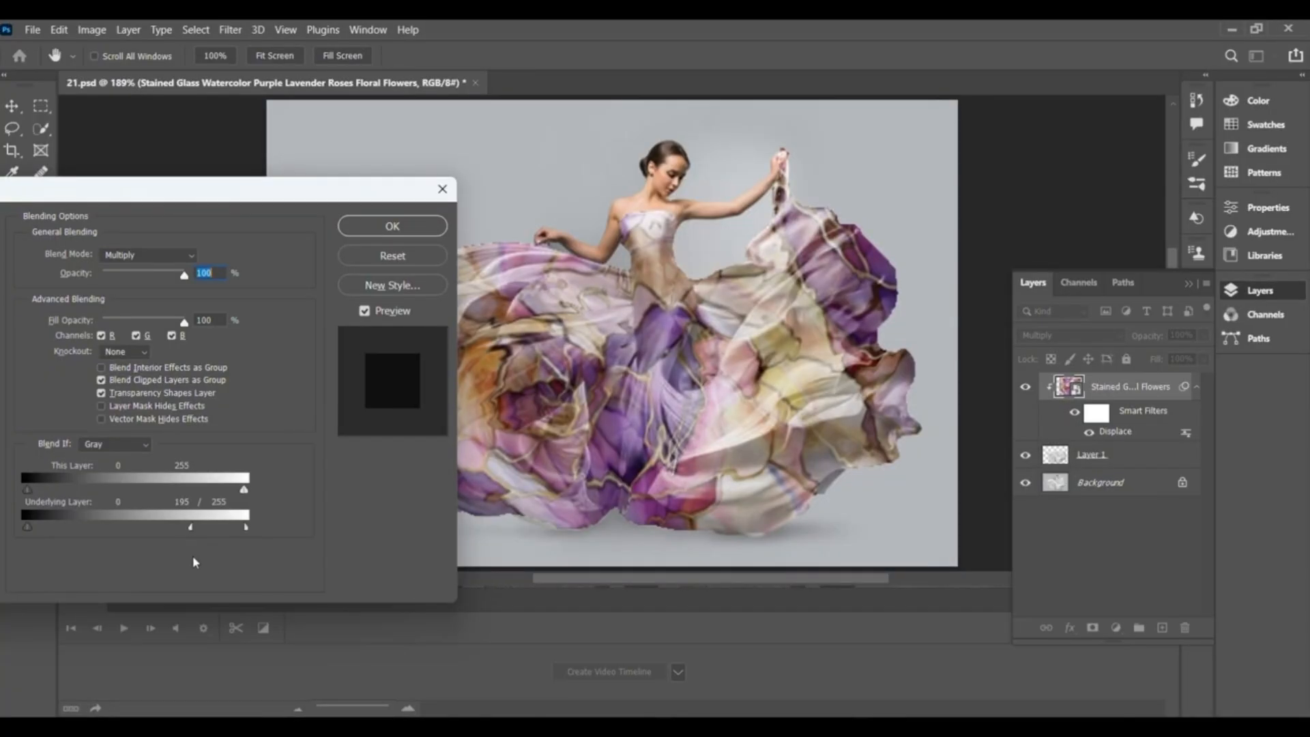
{"action": "left_click_drag", "start_coordinate": [193, 556], "coordinate": [191, 557]}
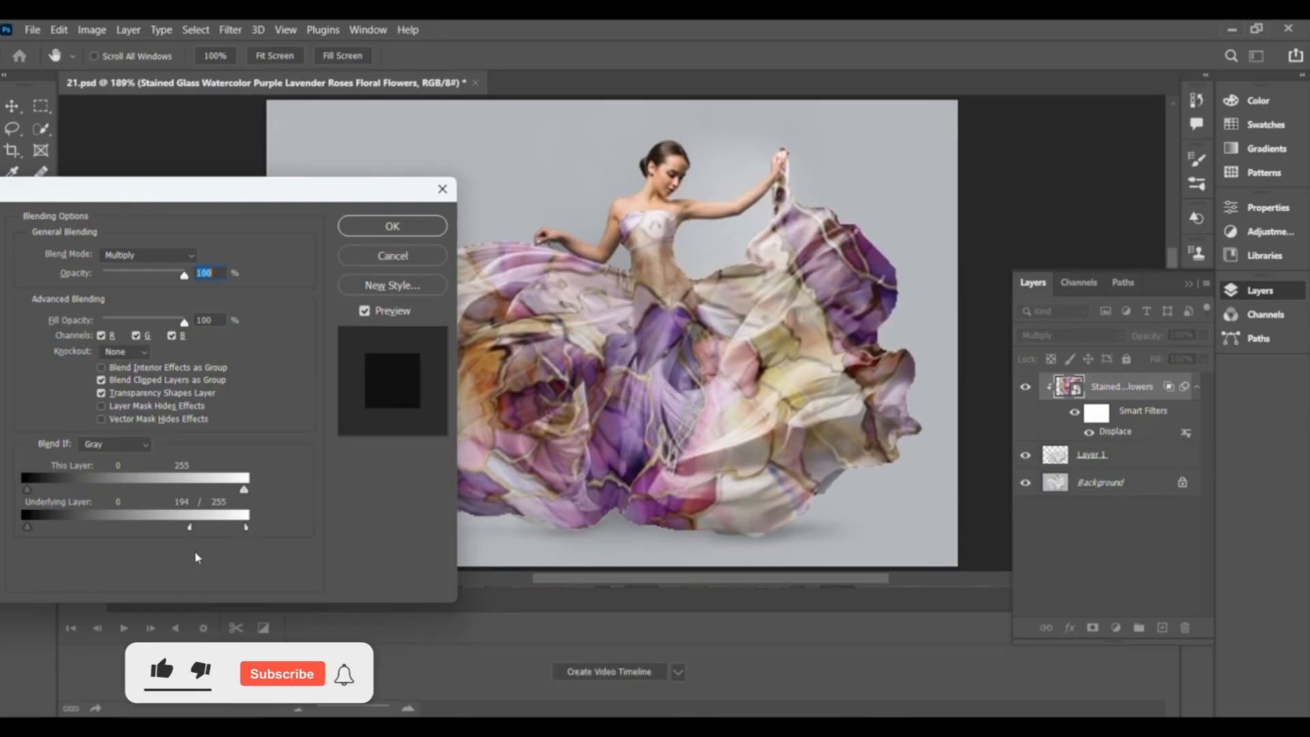
{"action": "left_click", "coordinate": [405, 229]}
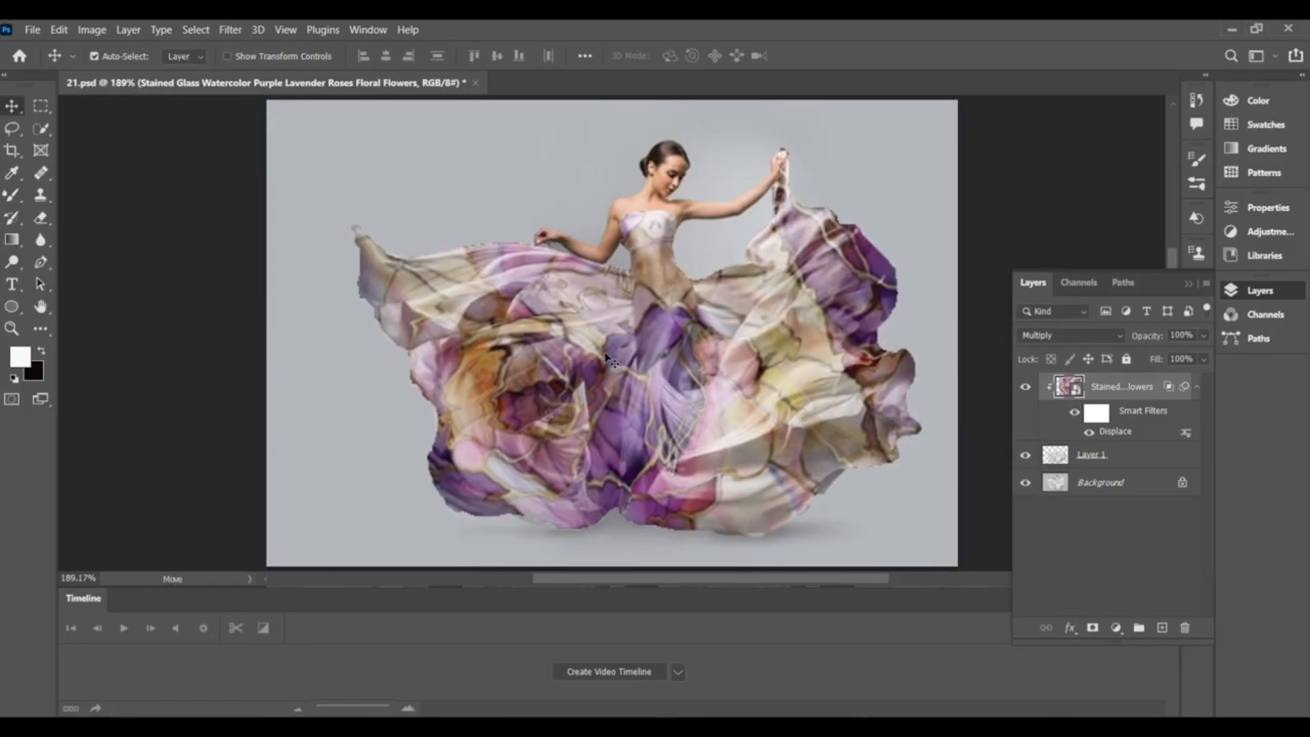
{"action": "left_click", "coordinate": [1286, 292]}
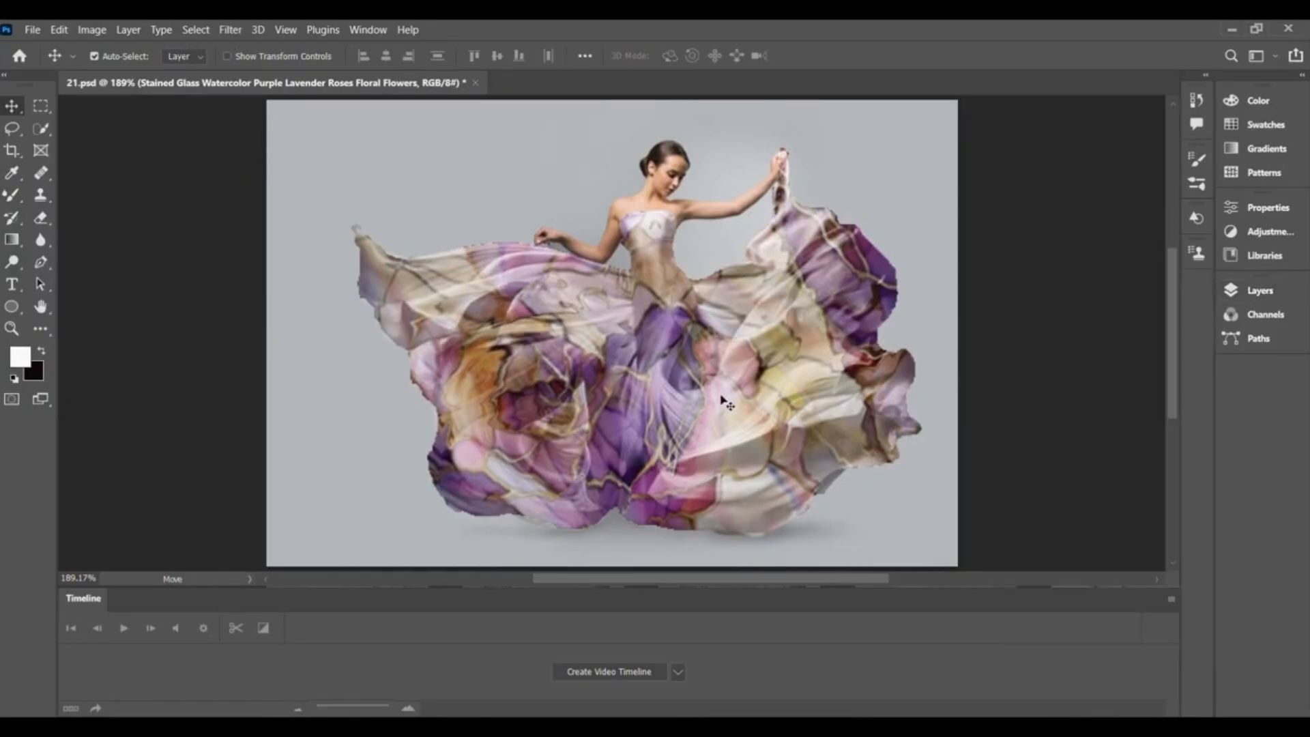